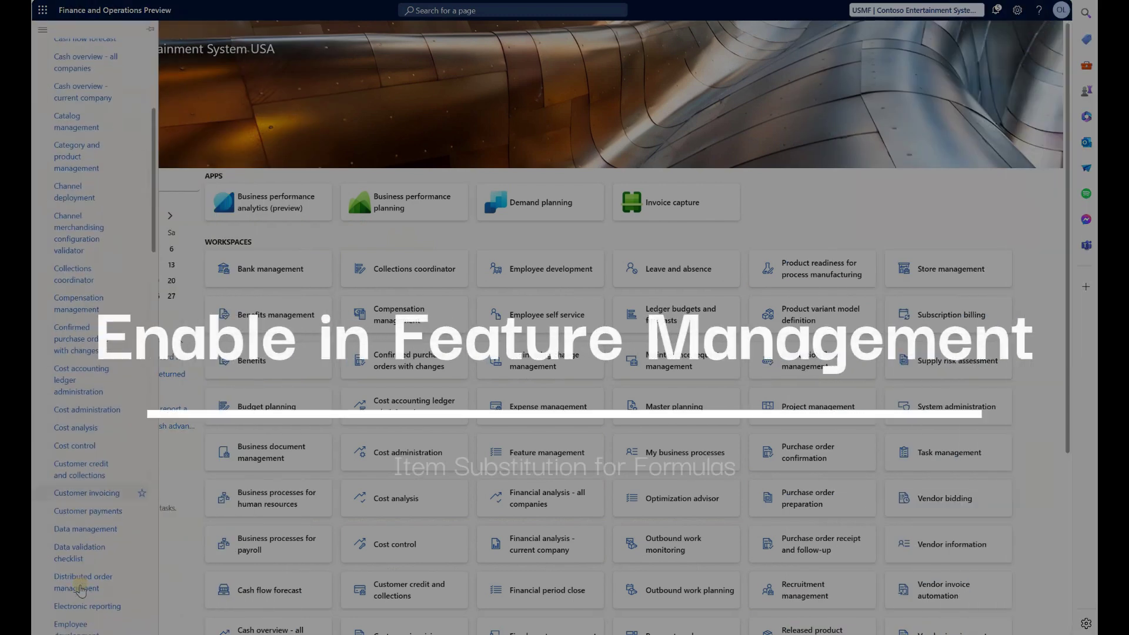
# Look up the item substitution feature in Feature management, and open the Planning Optimization parameters under Master planning setup
pyautogui.scroll(-5, 81, 589)
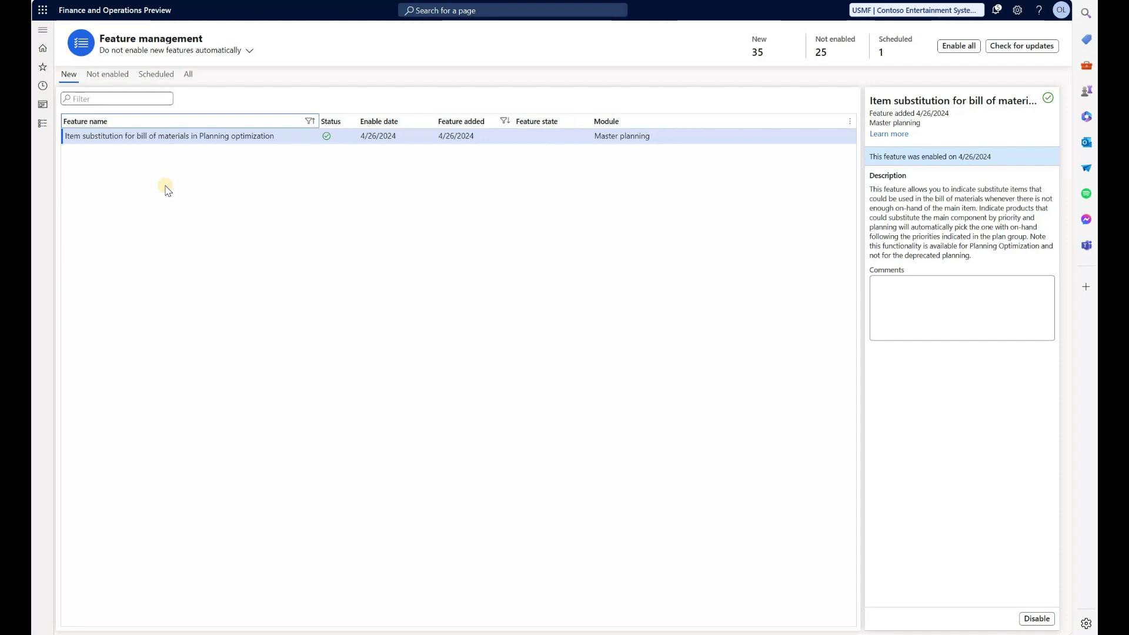
pyautogui.click(41, 31)
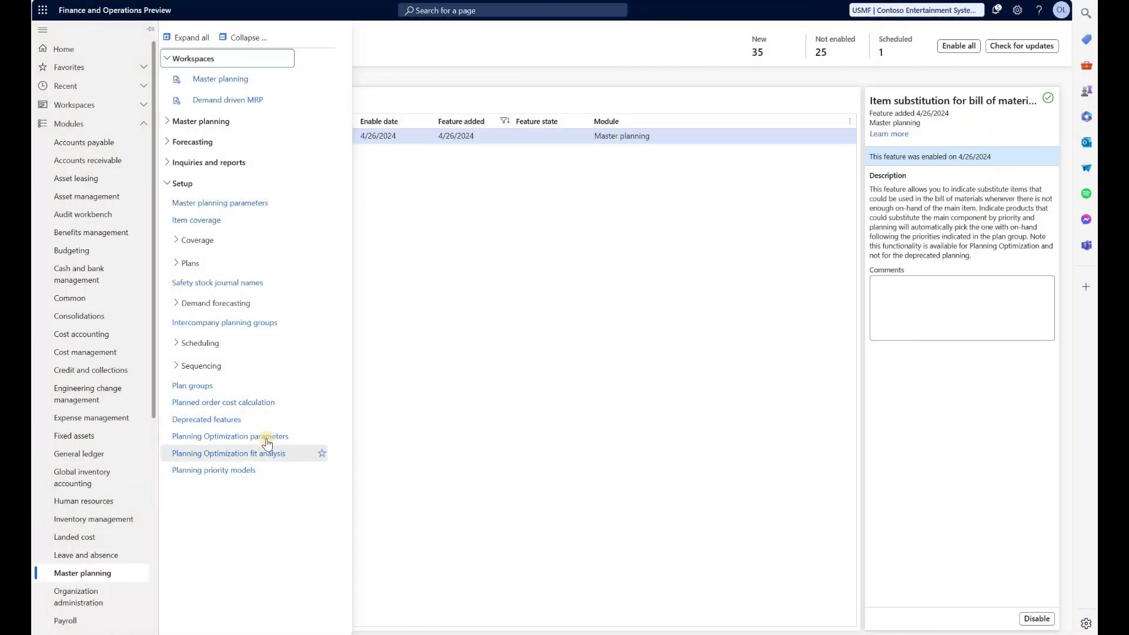
pyautogui.click(267, 437)
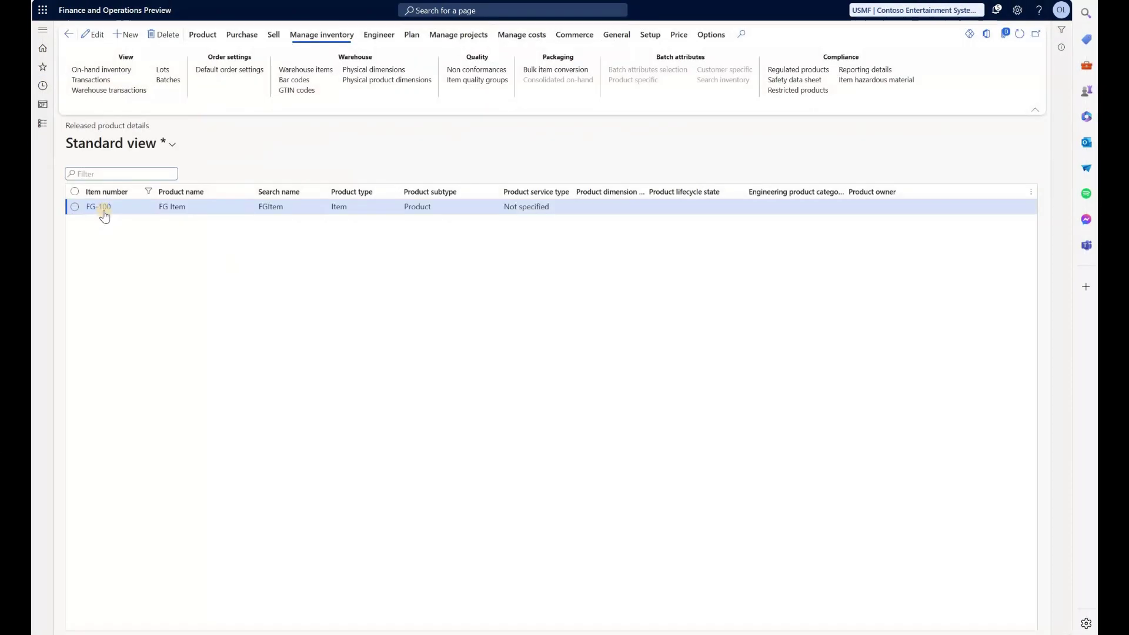
# Open released product FG-100, check its production type options, and open its default order settings
pyautogui.click(104, 211)
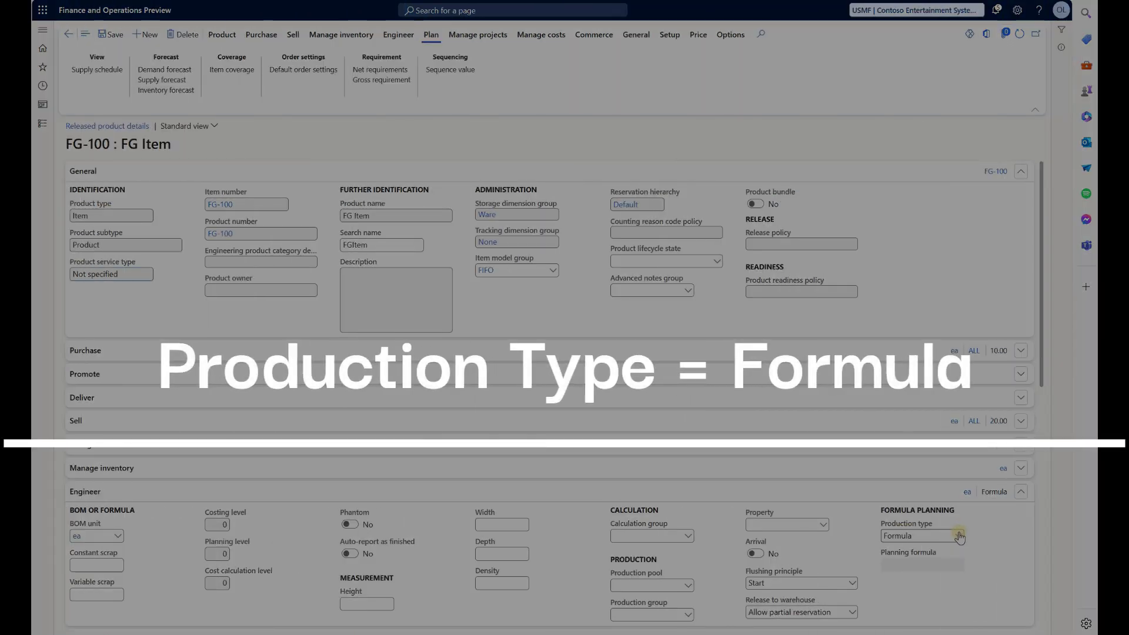
pyautogui.click(960, 536)
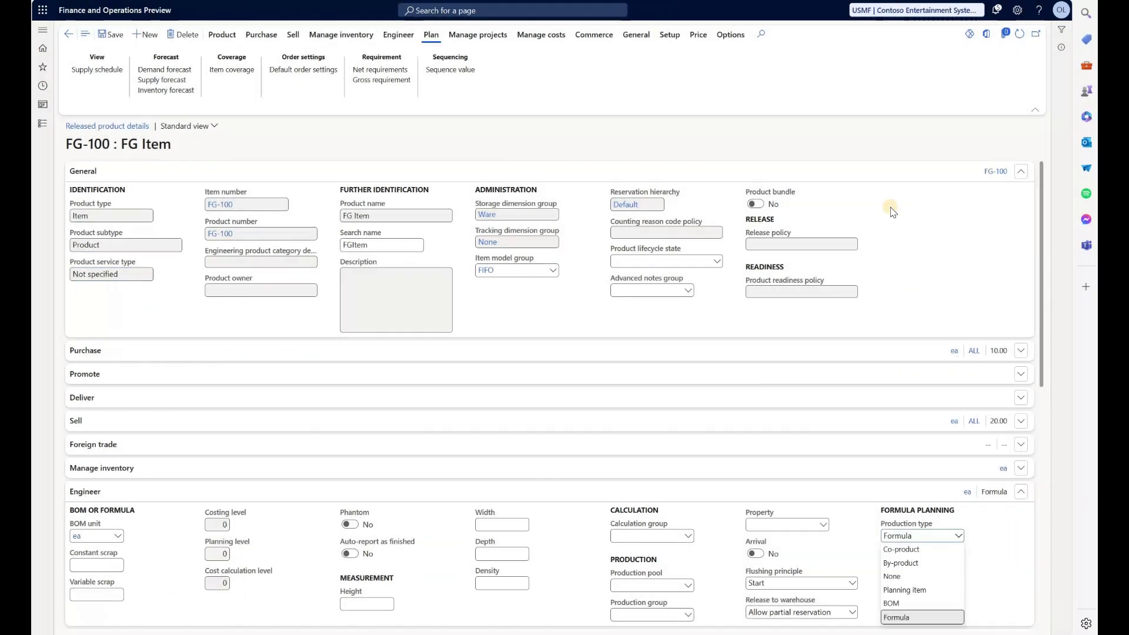
pyautogui.click(358, 35)
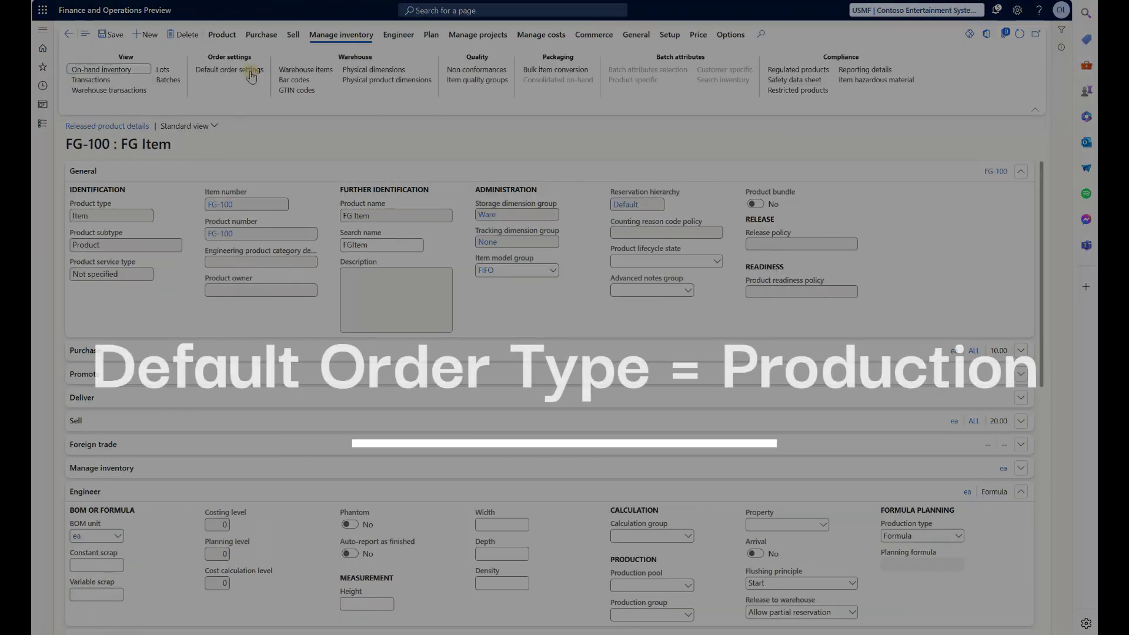
pyautogui.click(251, 74)
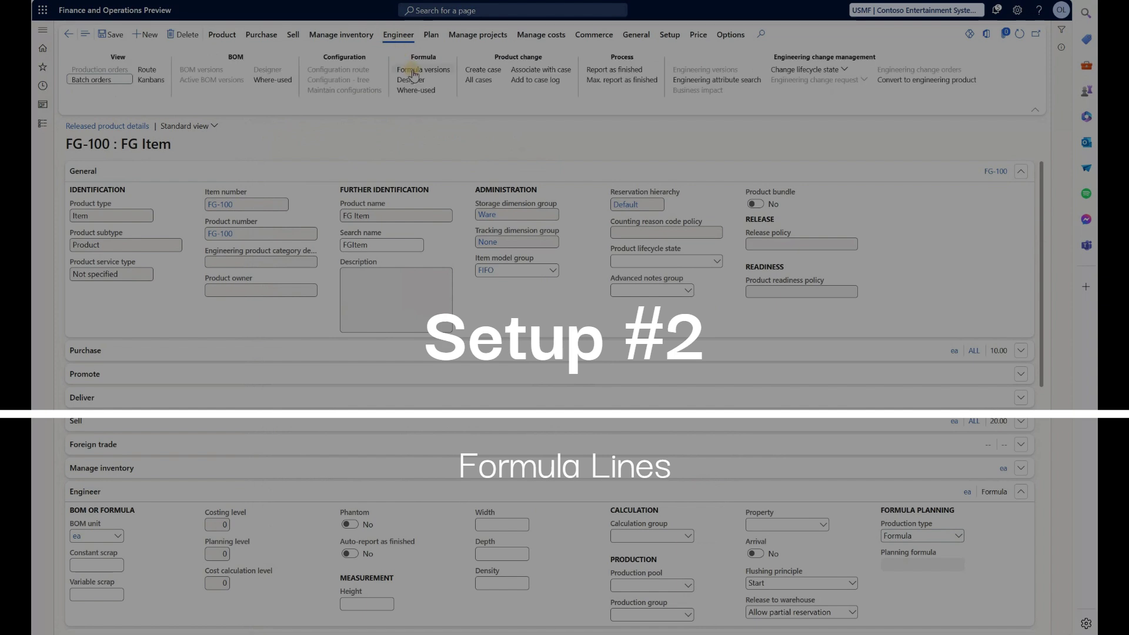
# Open the formula versions of FG-100 and examine the formula lines' items, plan groups, priorities and the RM-200 quantity
pyautogui.click(414, 73)
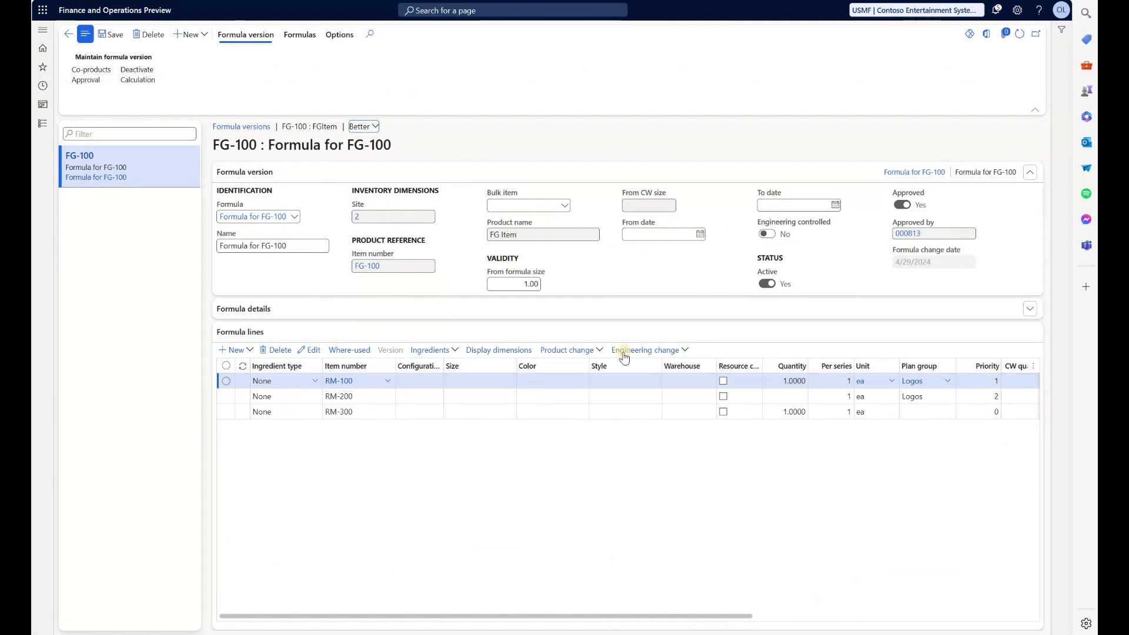
pyautogui.click(458, 396)
pyautogui.click(378, 409)
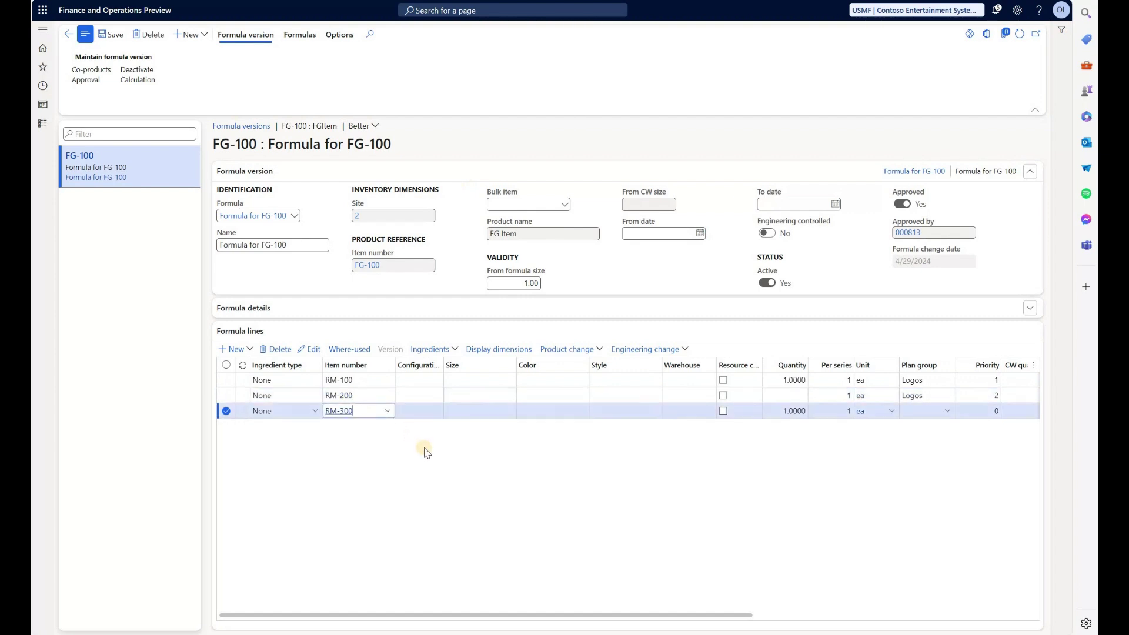
pyautogui.press('Up')
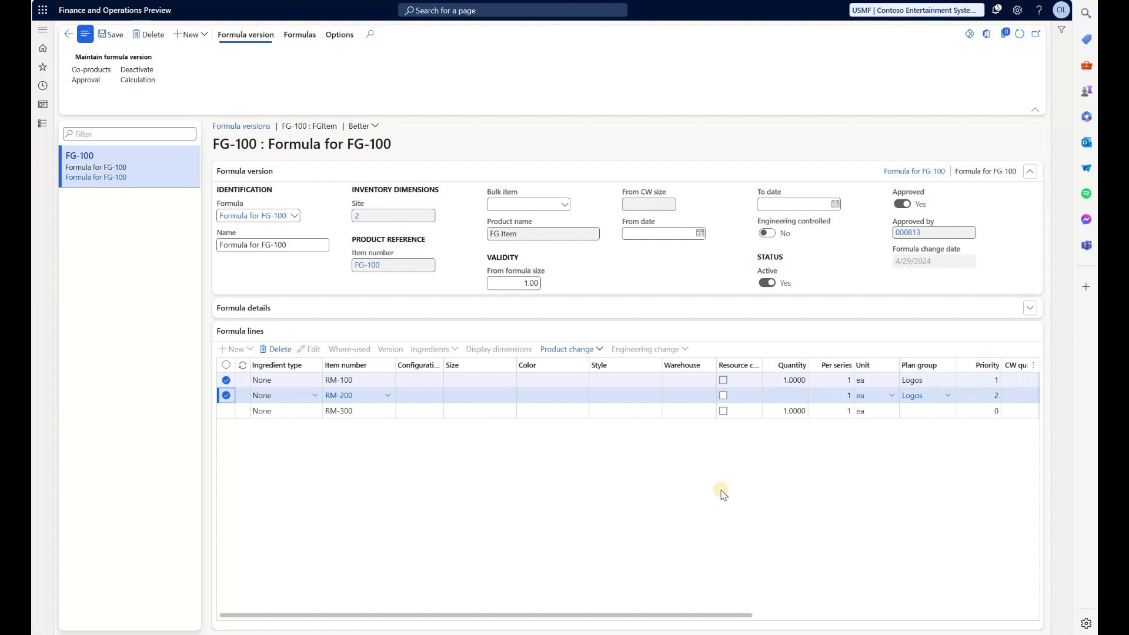
pyautogui.click(971, 381)
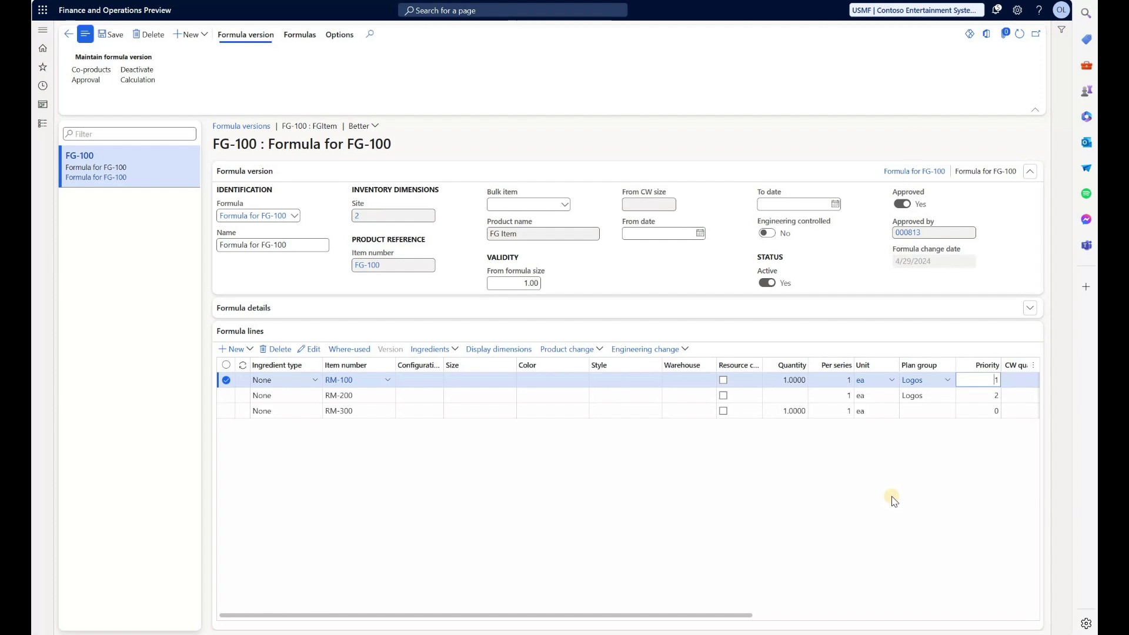
pyautogui.click(968, 397)
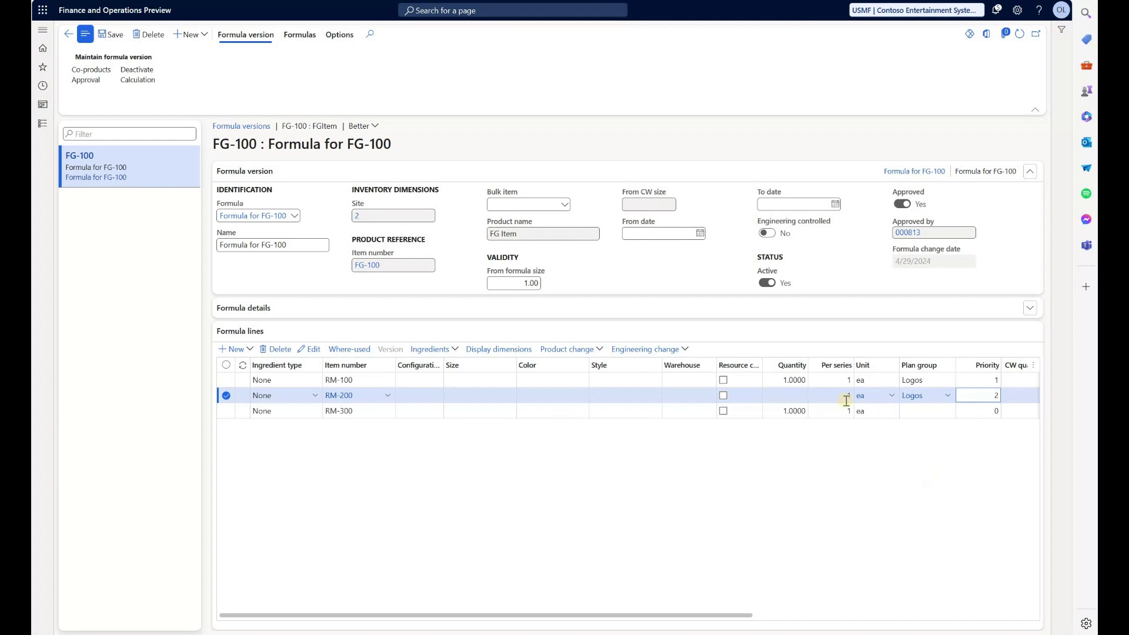
pyautogui.click(794, 398)
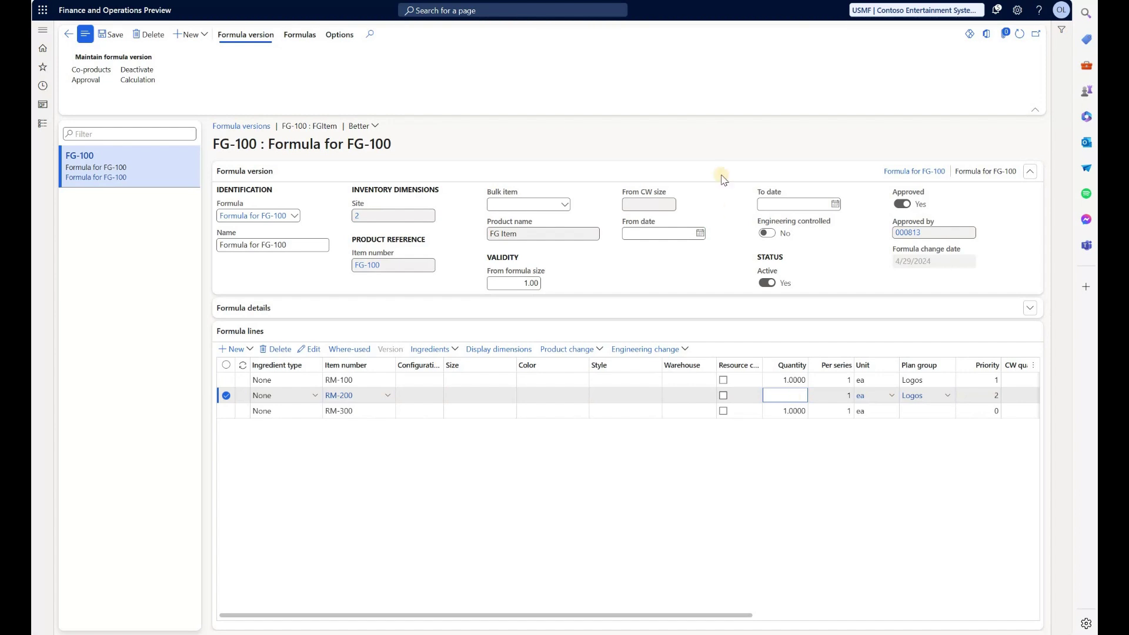
# Switch to the Microsoft Learn article "Item substitution for formulas" and read further down, highlighting the relevant passage
pyautogui.hotkey('ctrl', 'Tab')
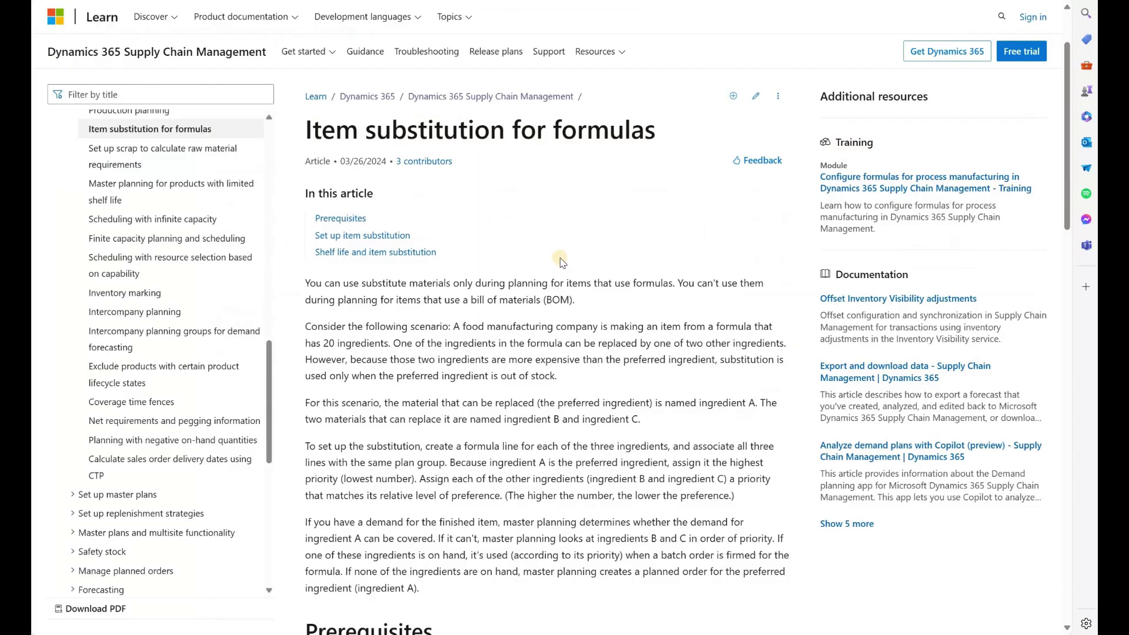
pyautogui.scroll(-10, 547, 318)
pyautogui.moveTo(354, 365); pyautogui.dragTo(419, 356)
pyautogui.tripleClick(395, 370)
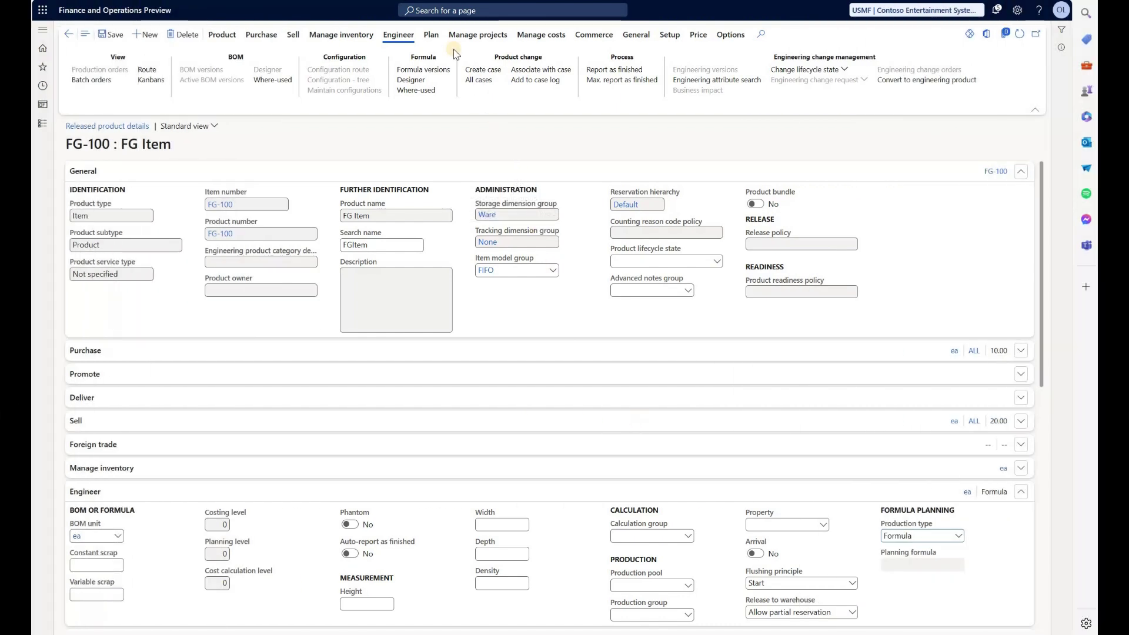
# Open the item coverage of FG-100 and check the minimum quantity for site 2, warehouse 24
pyautogui.click(433, 35)
pyautogui.click(220, 71)
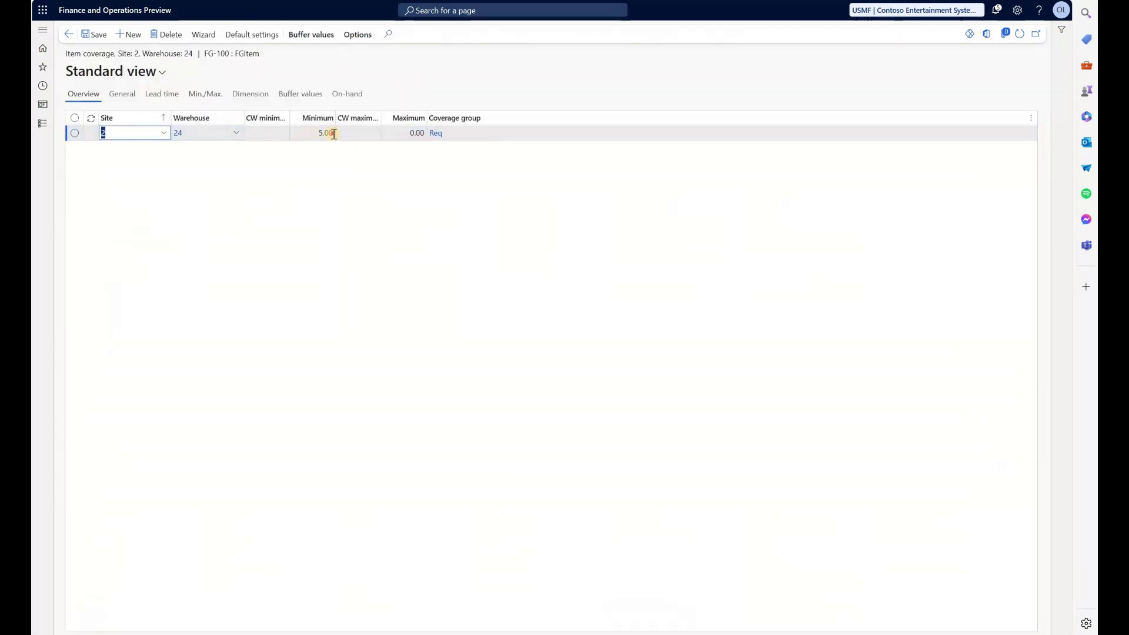
pyautogui.click(325, 132)
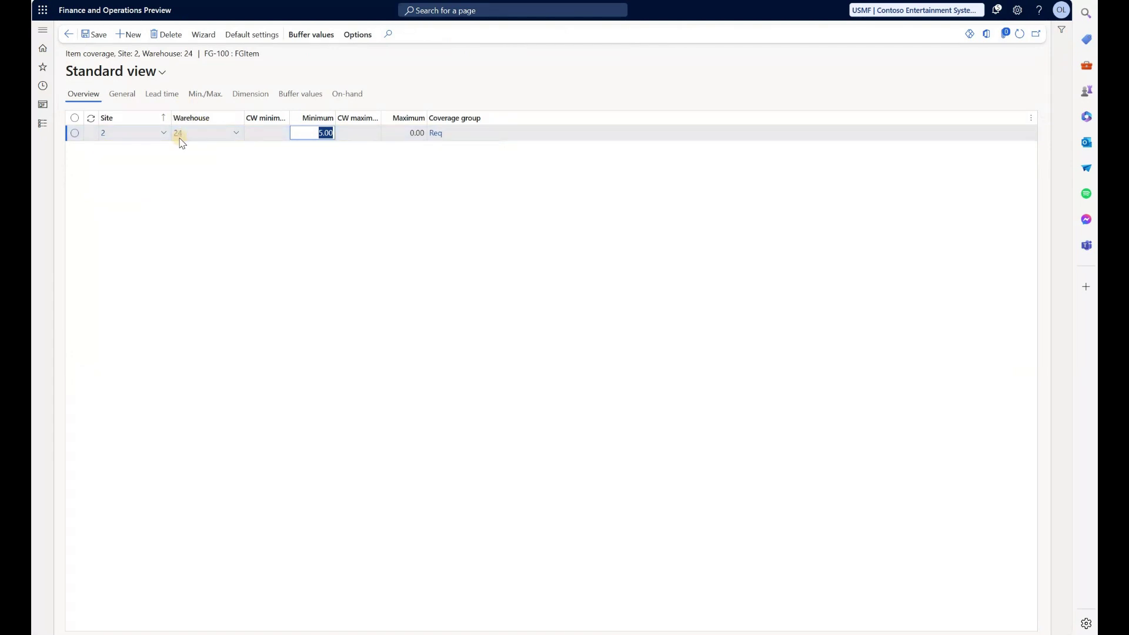
pyautogui.click(197, 174)
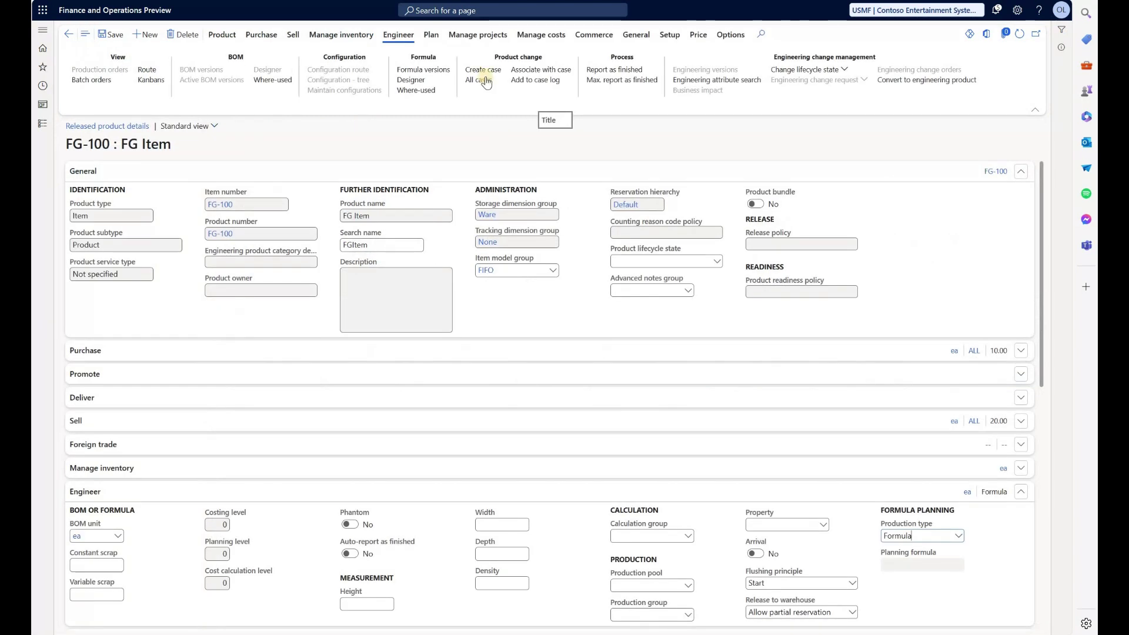
# Run Planning Optimization for FG-100 from its net requirements using master plan DynPlan
pyautogui.click(432, 35)
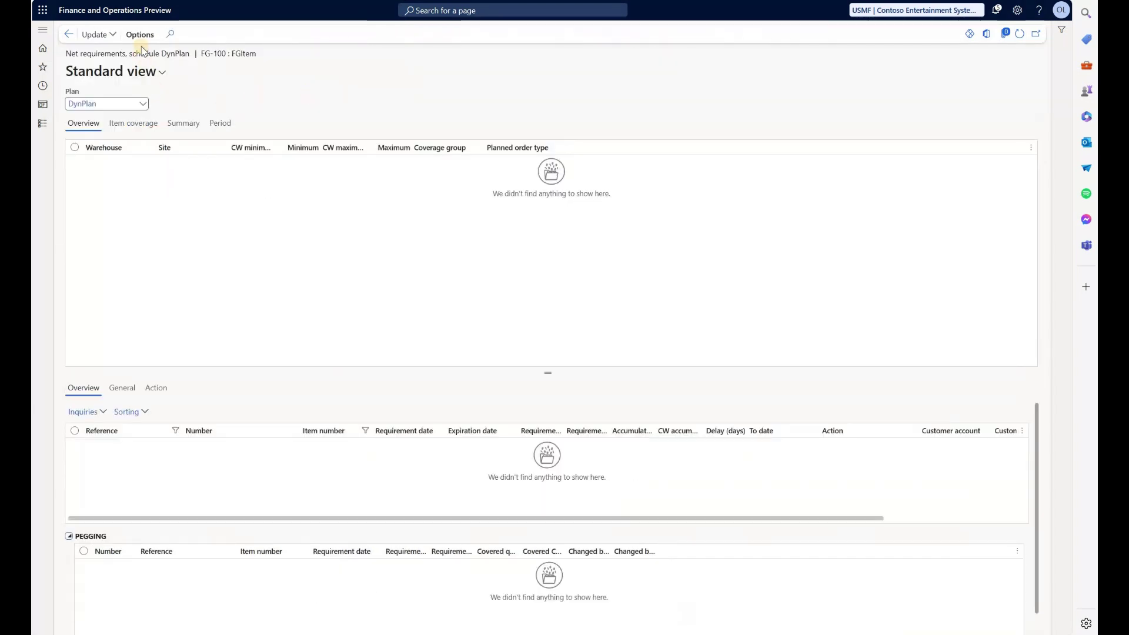
pyautogui.click(103, 34)
pyautogui.click(759, 108)
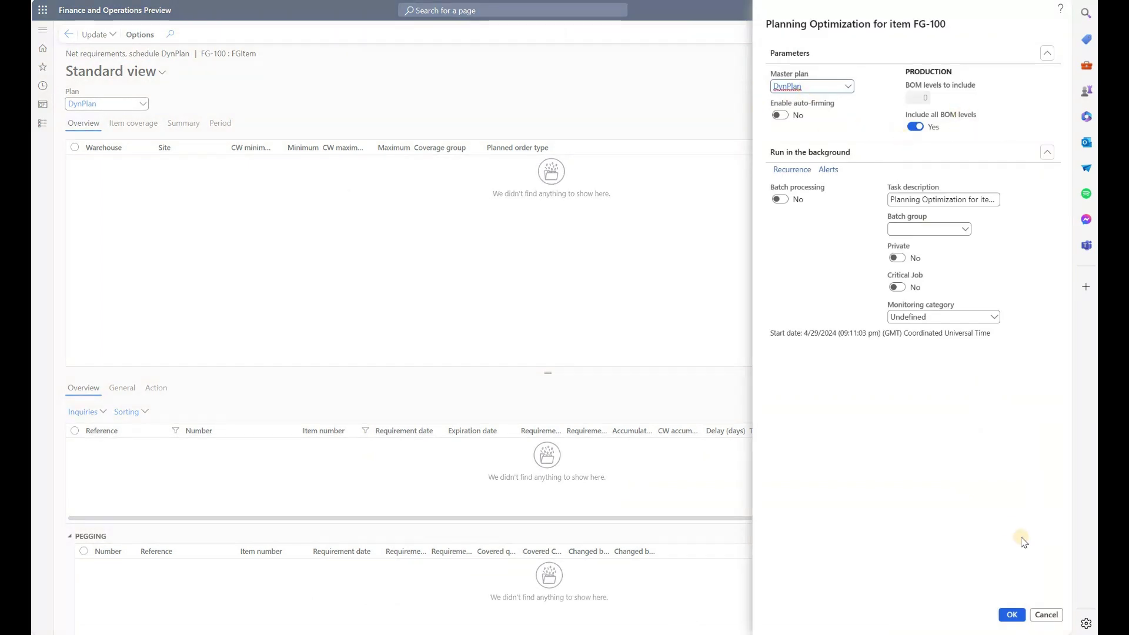
pyautogui.click(1011, 615)
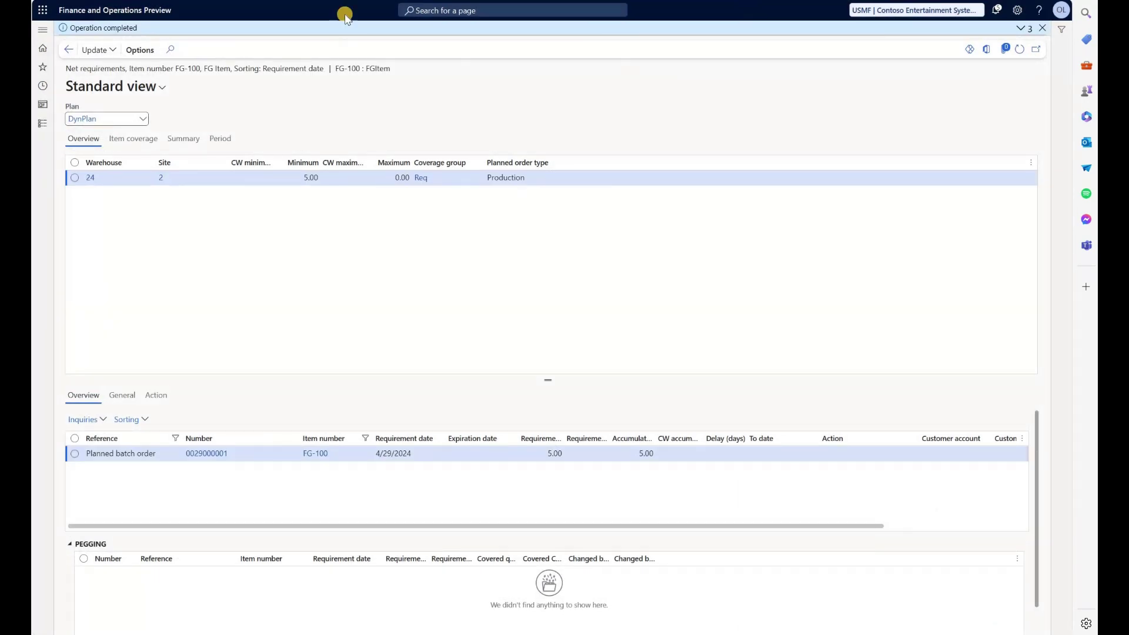
pyautogui.press('Escape')
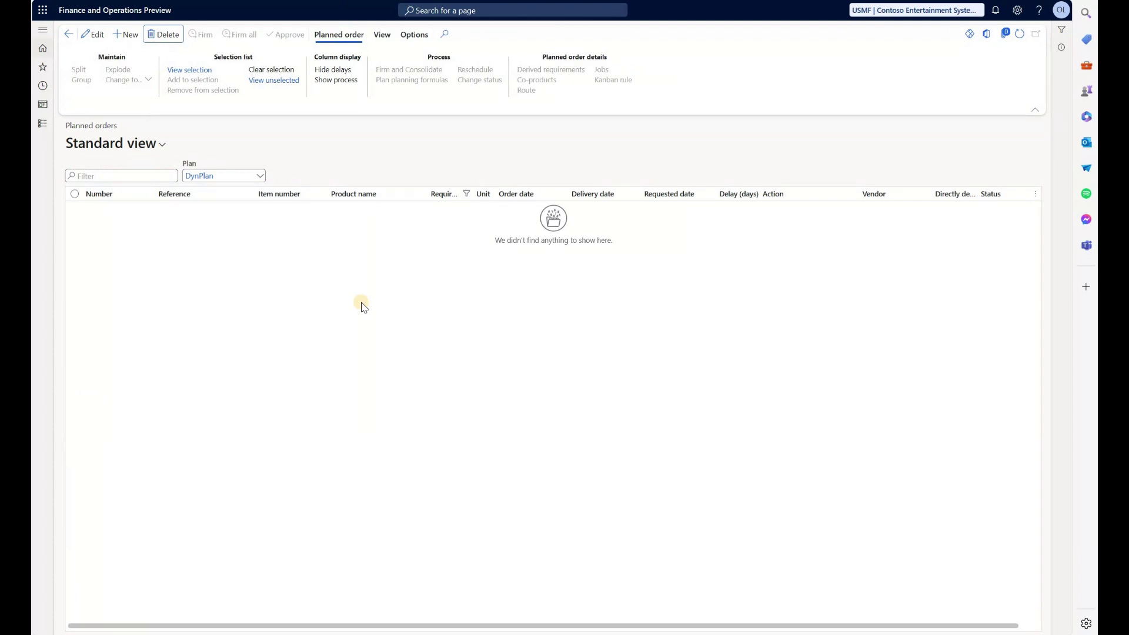
# Refresh the DynPlan planned orders and review the FG-100 batch order and the raw material purchase orders
pyautogui.click(1020, 36)
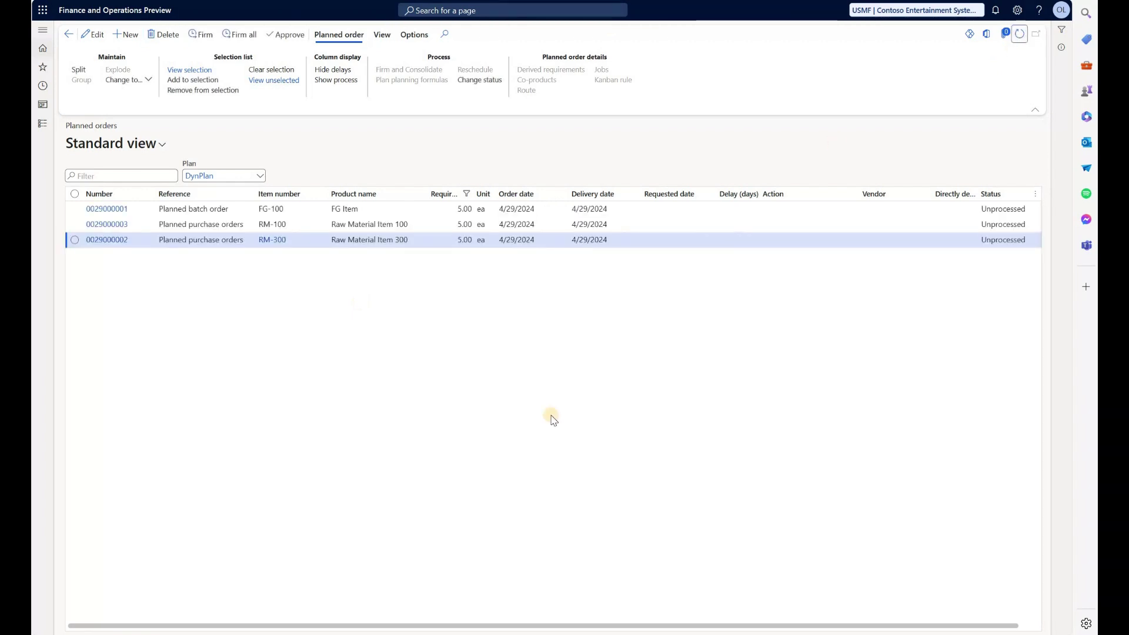
pyautogui.click(361, 209)
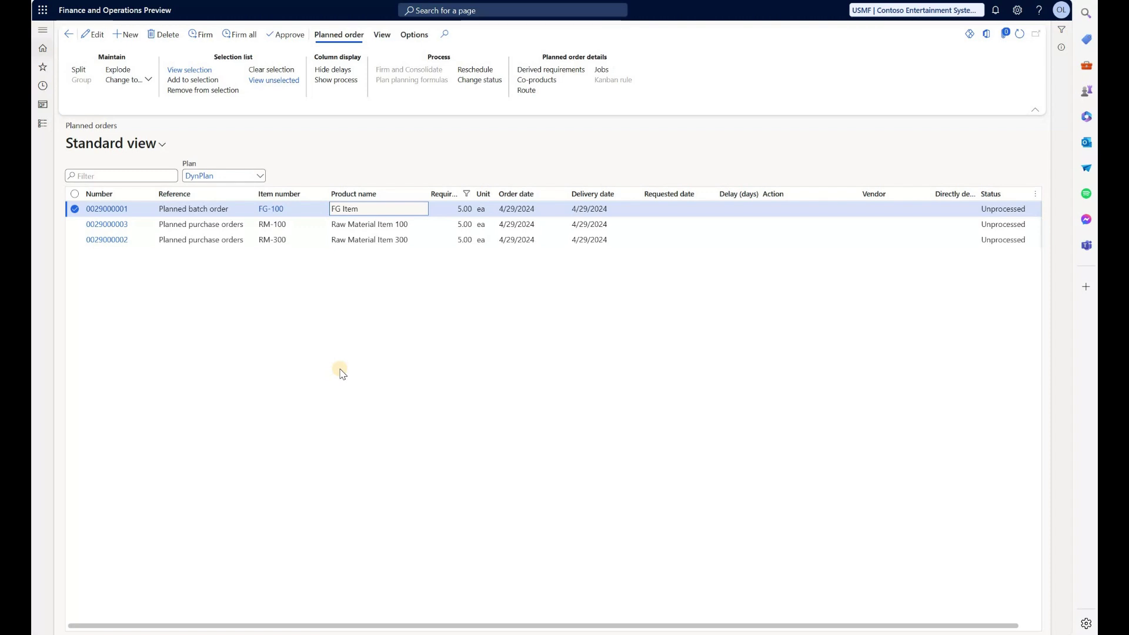
pyautogui.press('Down')
pyautogui.press('Down')
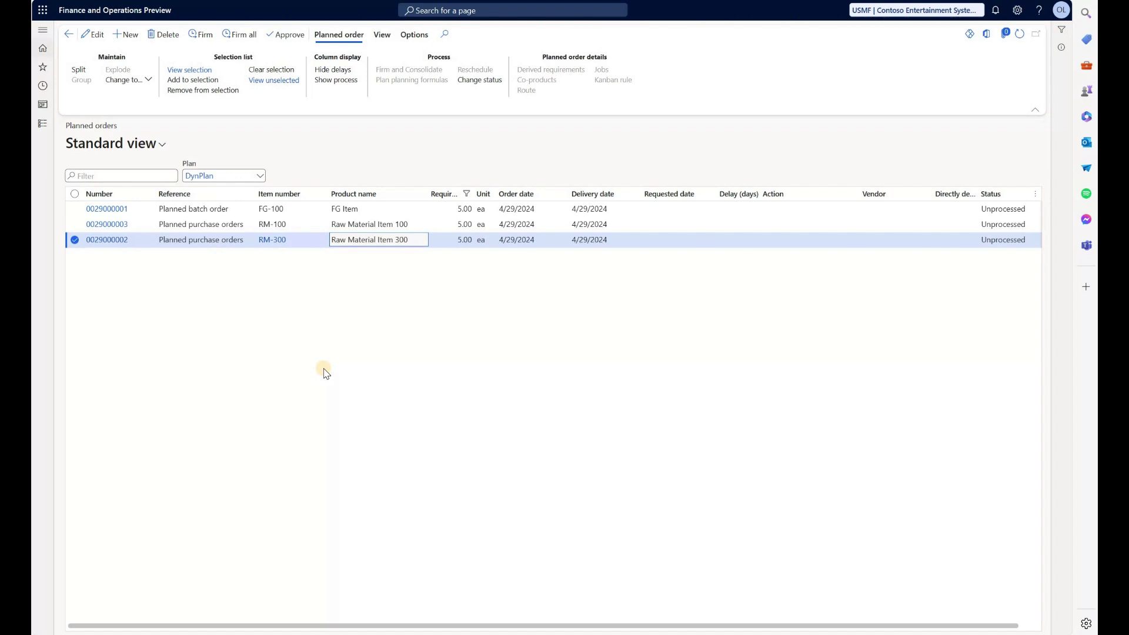
pyautogui.press('Up')
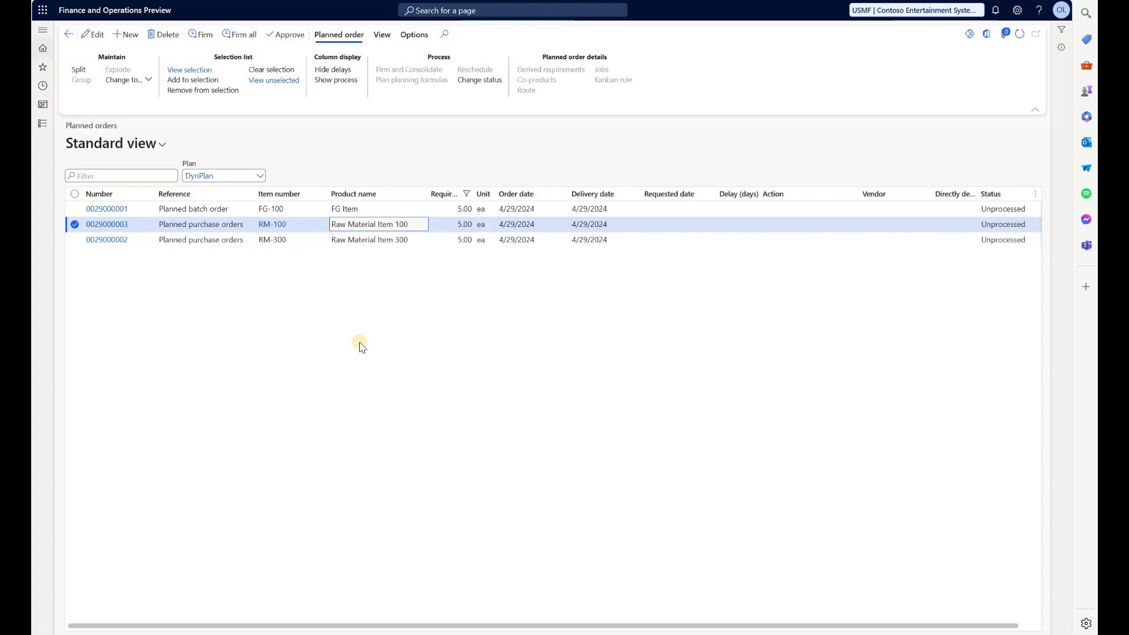
# Open the derived requirements of the FG-100 planned batch order and go through its raw material lines
pyautogui.click(390, 209)
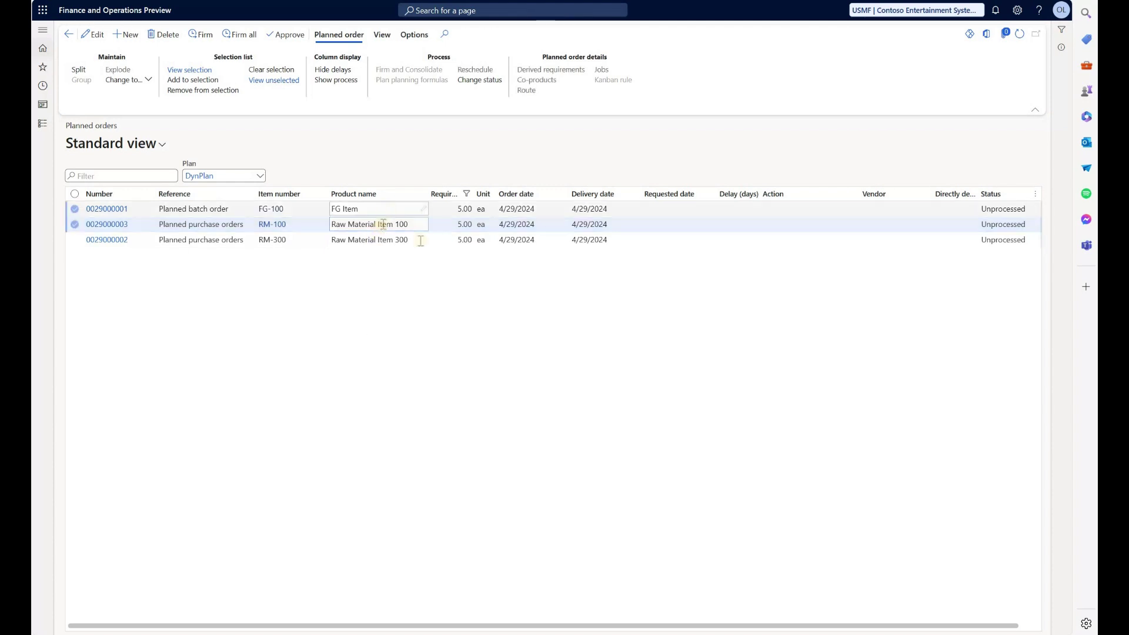
pyautogui.click(552, 70)
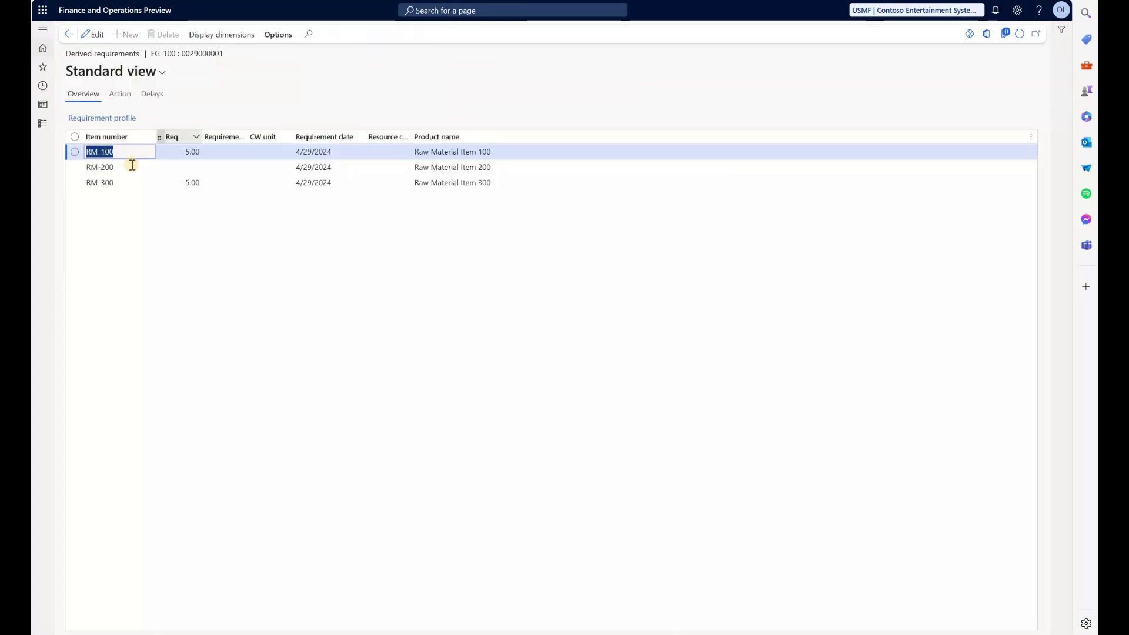
pyautogui.press('Down')
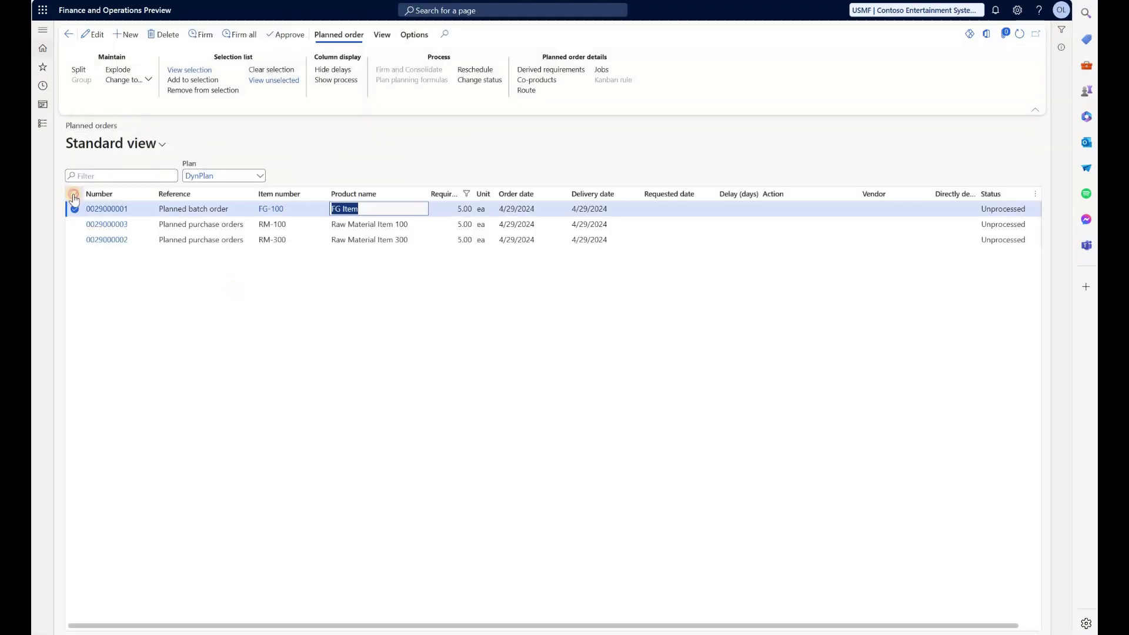
# Delete all planned orders listed for the DynPlan plan
pyautogui.click(75, 194)
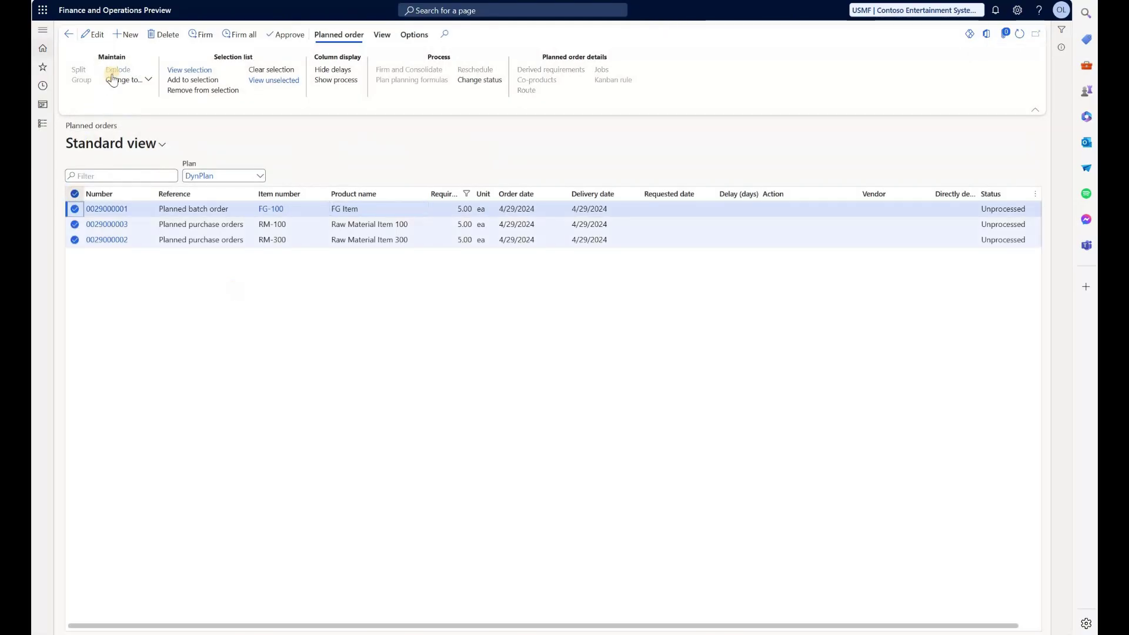
pyautogui.click(161, 36)
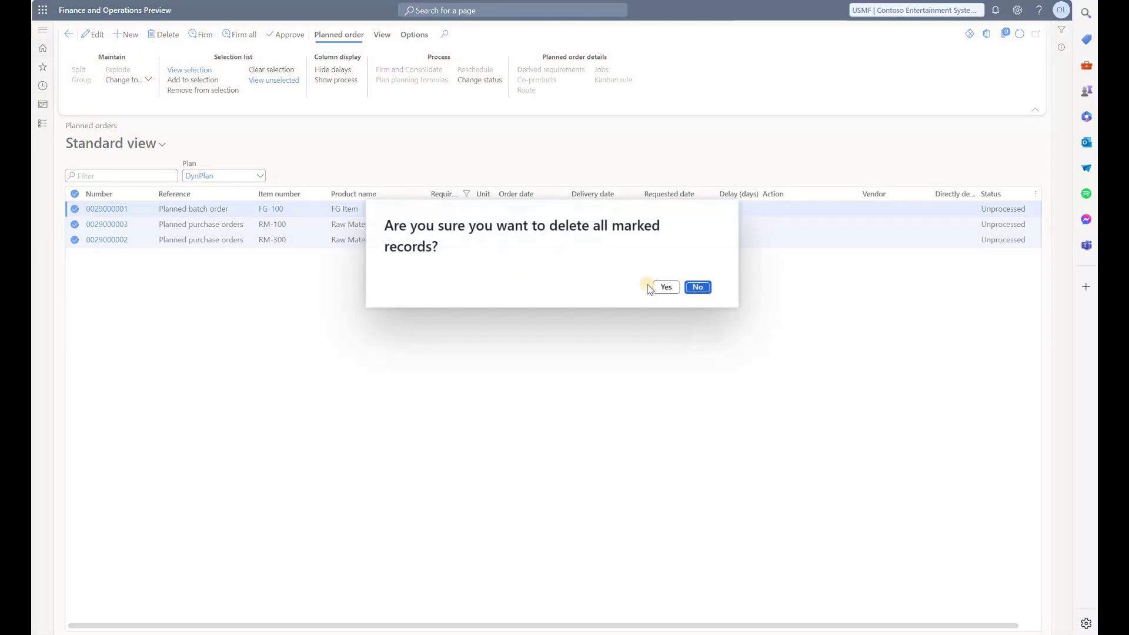
pyautogui.click(663, 288)
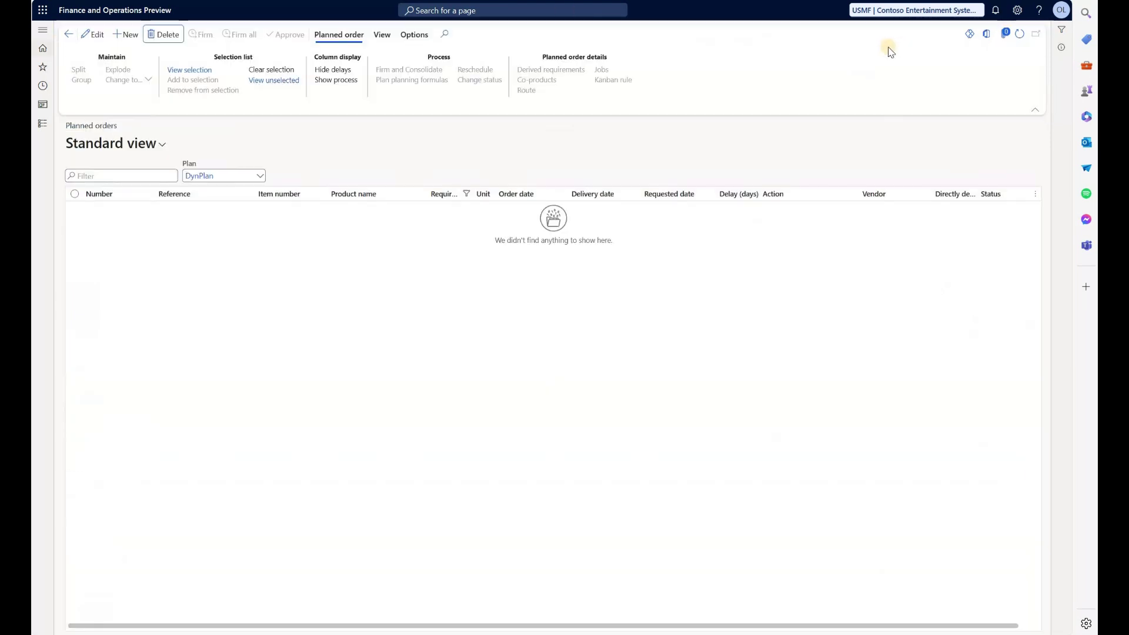
# Refresh the emptied DynPlan planned orders list and review the finished item and raw material orders
pyautogui.click(1021, 35)
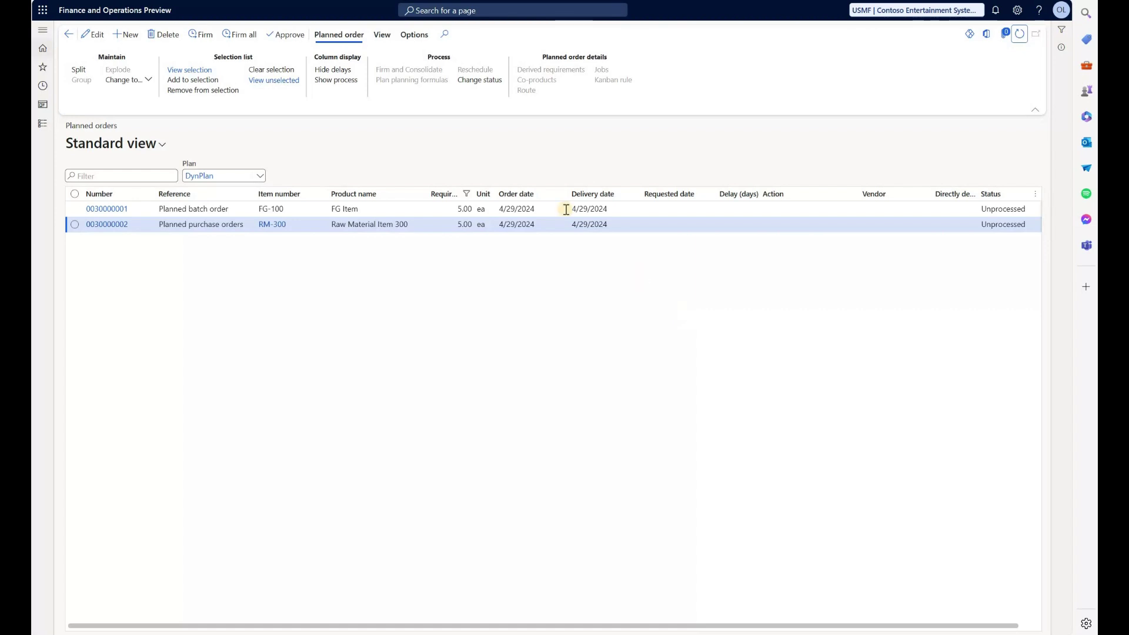
pyautogui.click(402, 212)
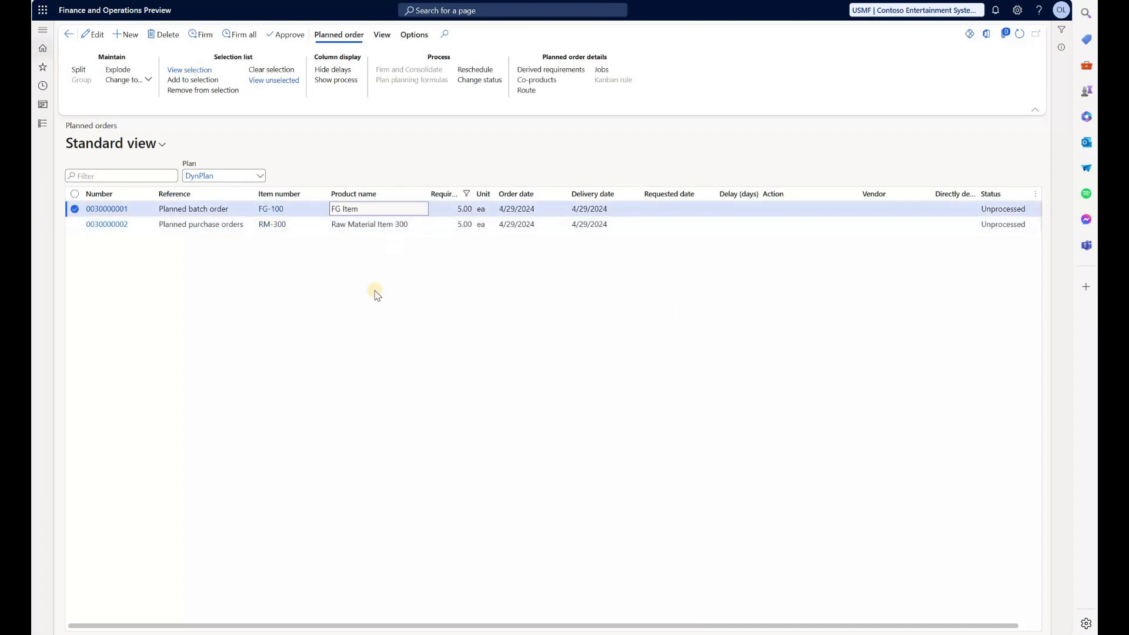
pyautogui.press('Down')
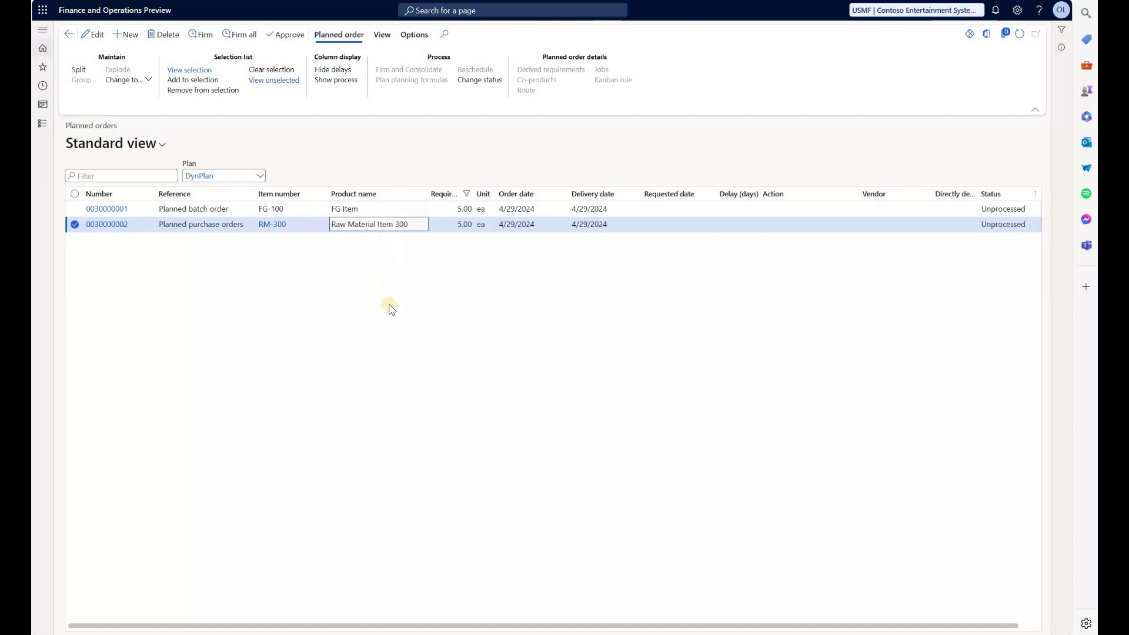
# Open the derived requirements of the FG-100 planned batch order and go through the RM-100, RM-200 and RM-300 lines
pyautogui.click(407, 209)
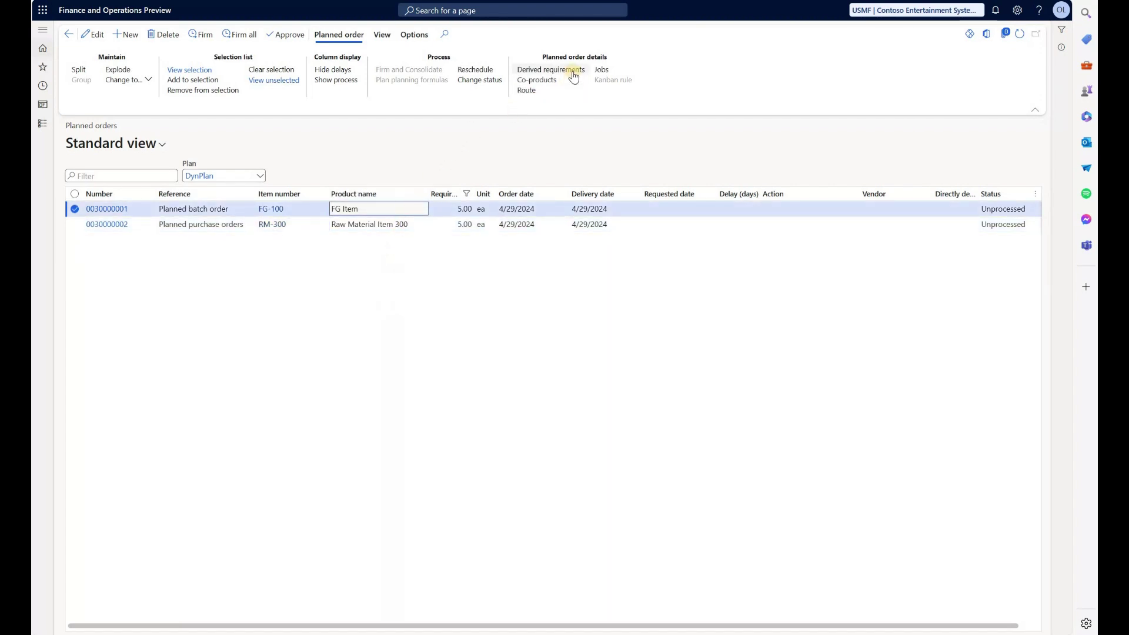
pyautogui.click(574, 75)
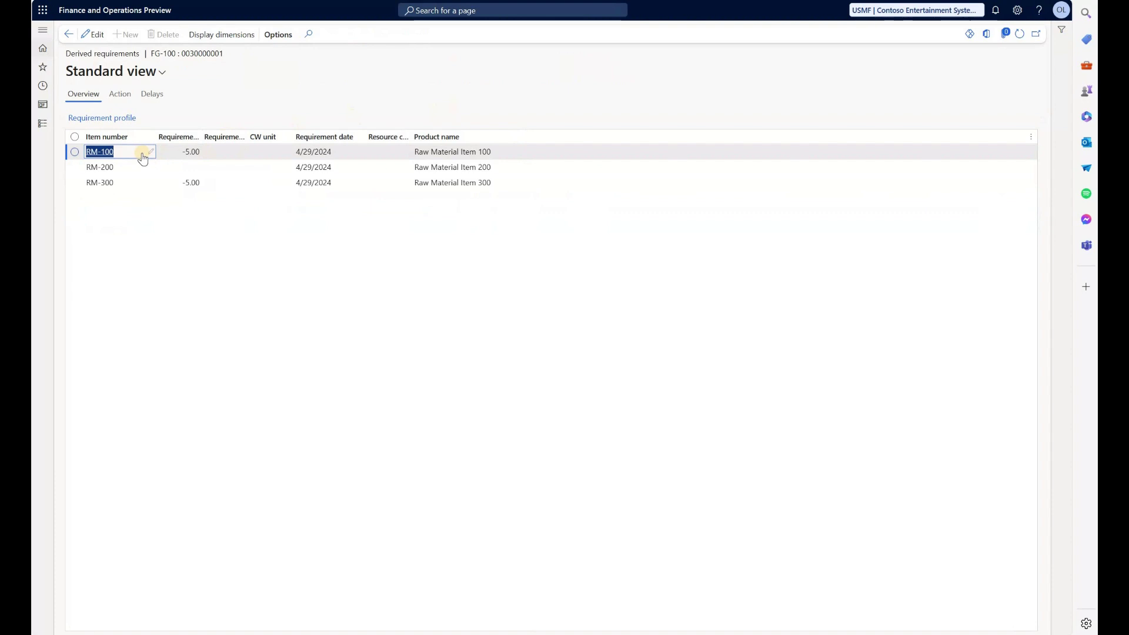
pyautogui.moveTo(142, 158)
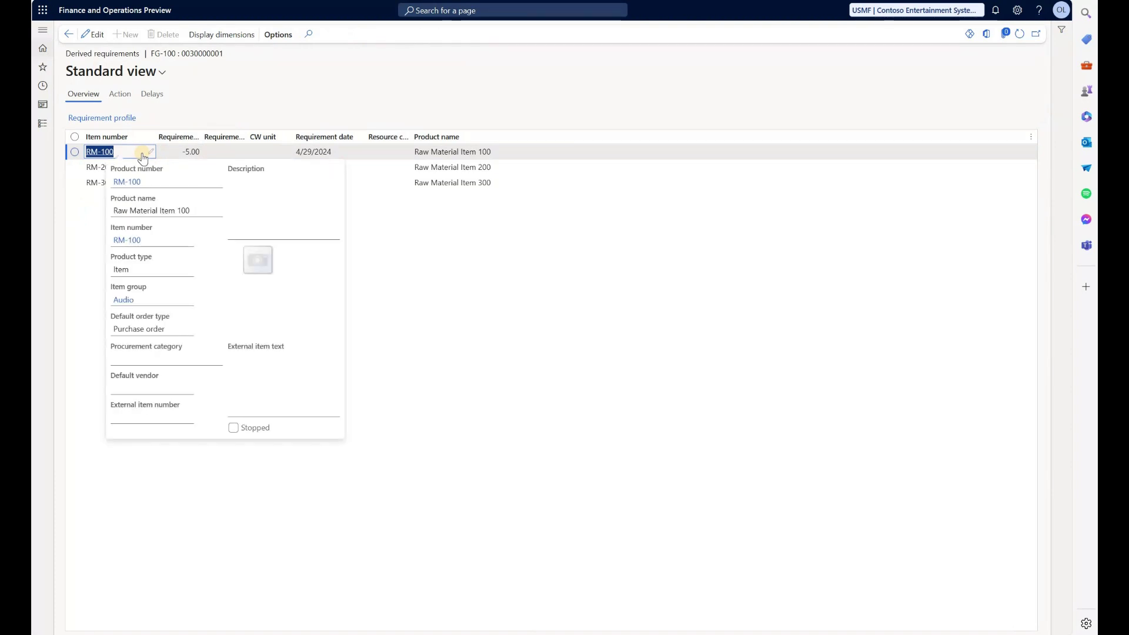
pyautogui.press('Down')
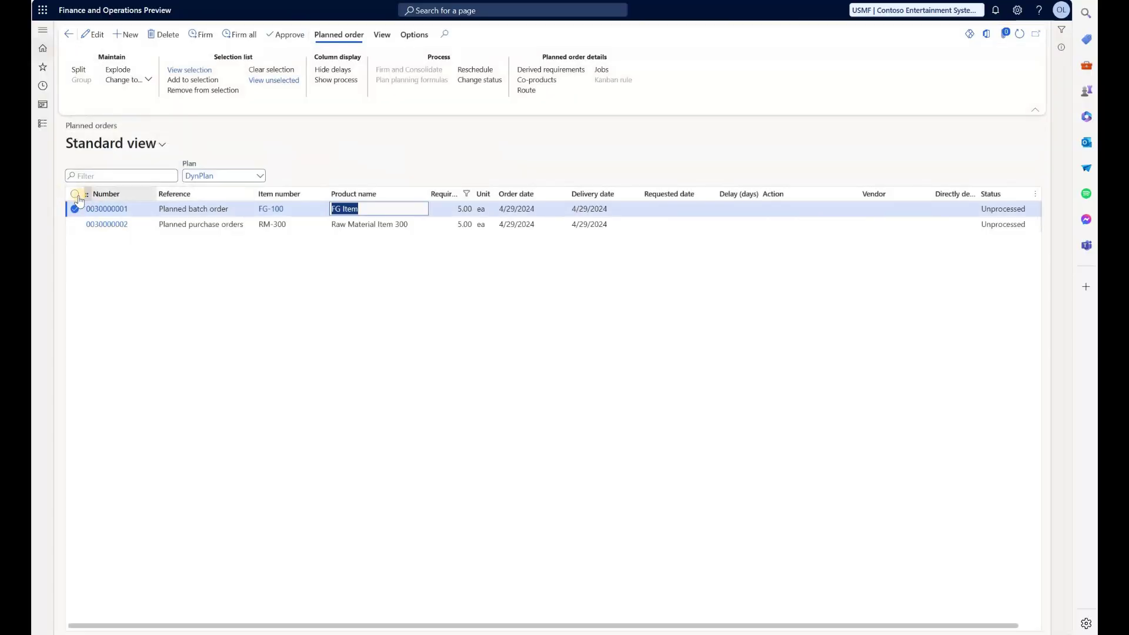
# Delete all planned orders listed for the DynPlan plan
pyautogui.click(75, 194)
pyautogui.click(163, 34)
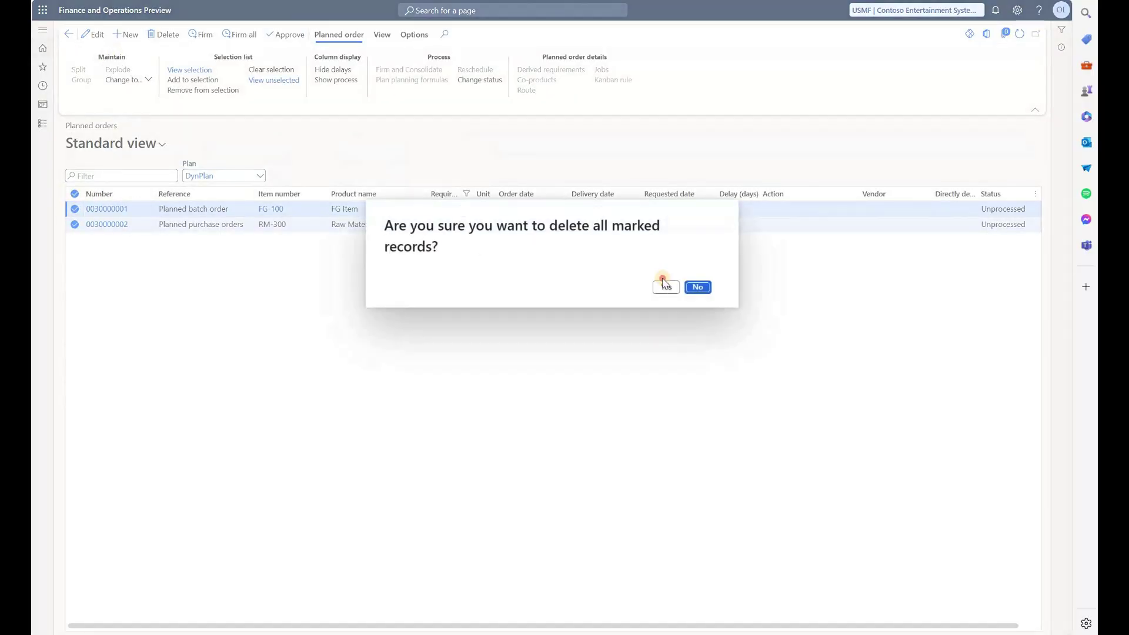
pyautogui.click(665, 286)
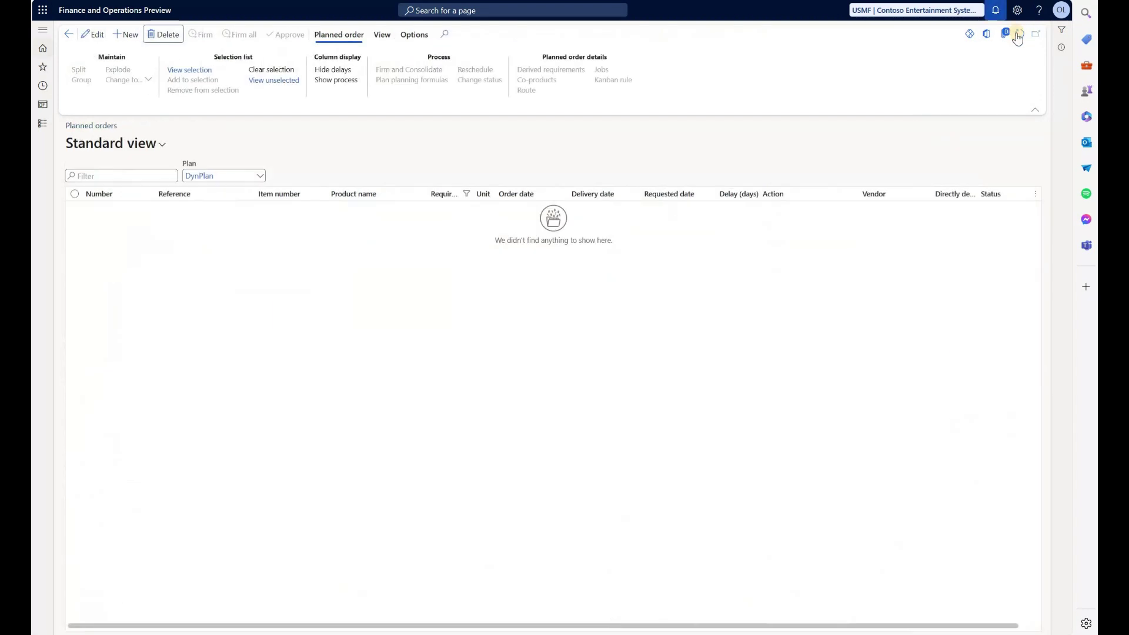
# Refresh the emptied DynPlan planned orders list and review the RM-300 purchase order and the FG-100 batch order
pyautogui.click(1019, 36)
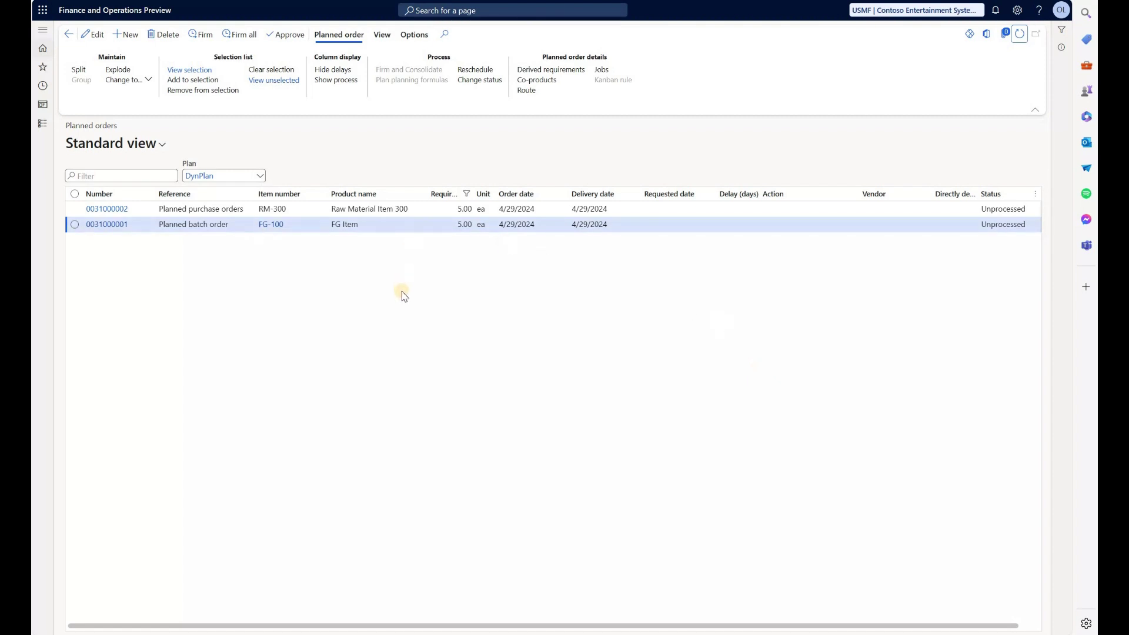
pyautogui.click(397, 210)
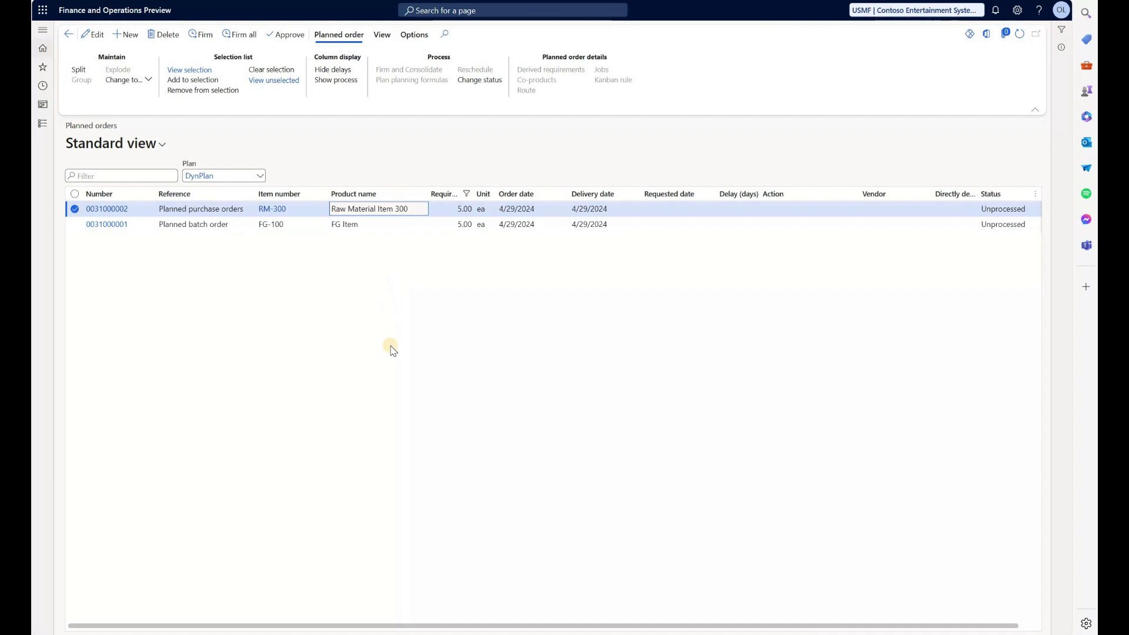
pyautogui.click(393, 224)
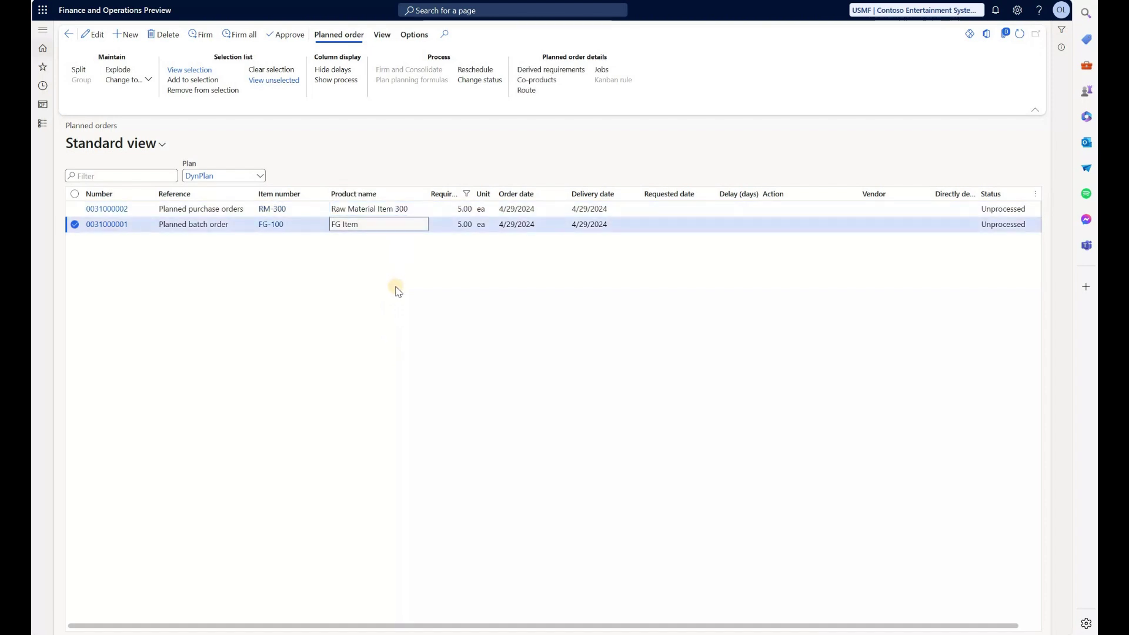
# Open the derived requirements of the FG-100 batch order and examine the RM-200 and RM-100 lines
pyautogui.click(576, 72)
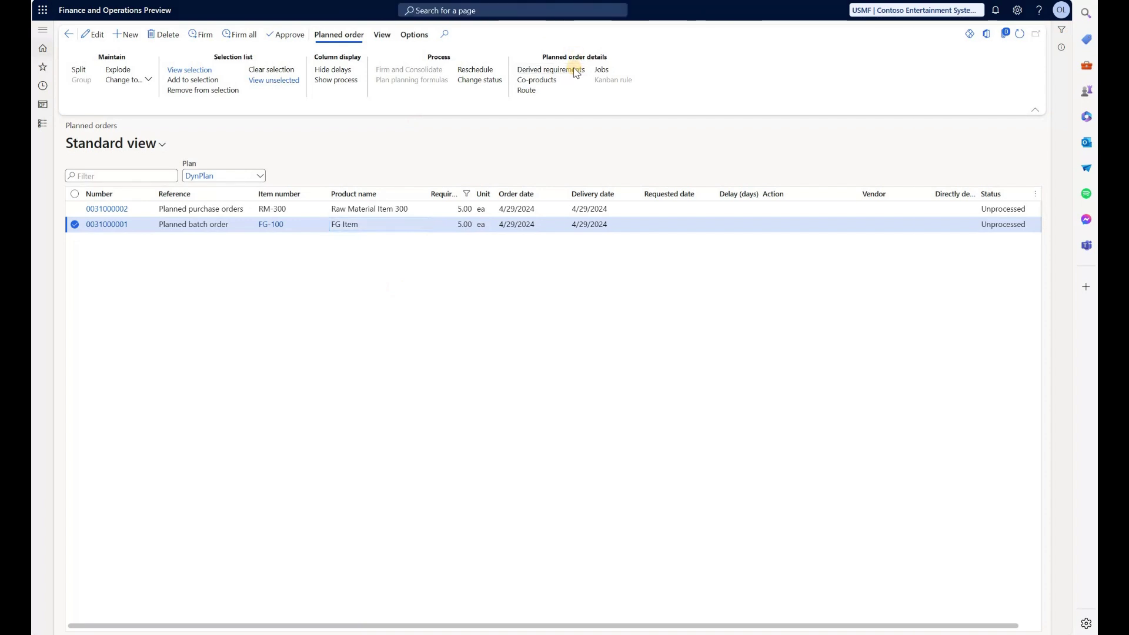
pyautogui.click(253, 167)
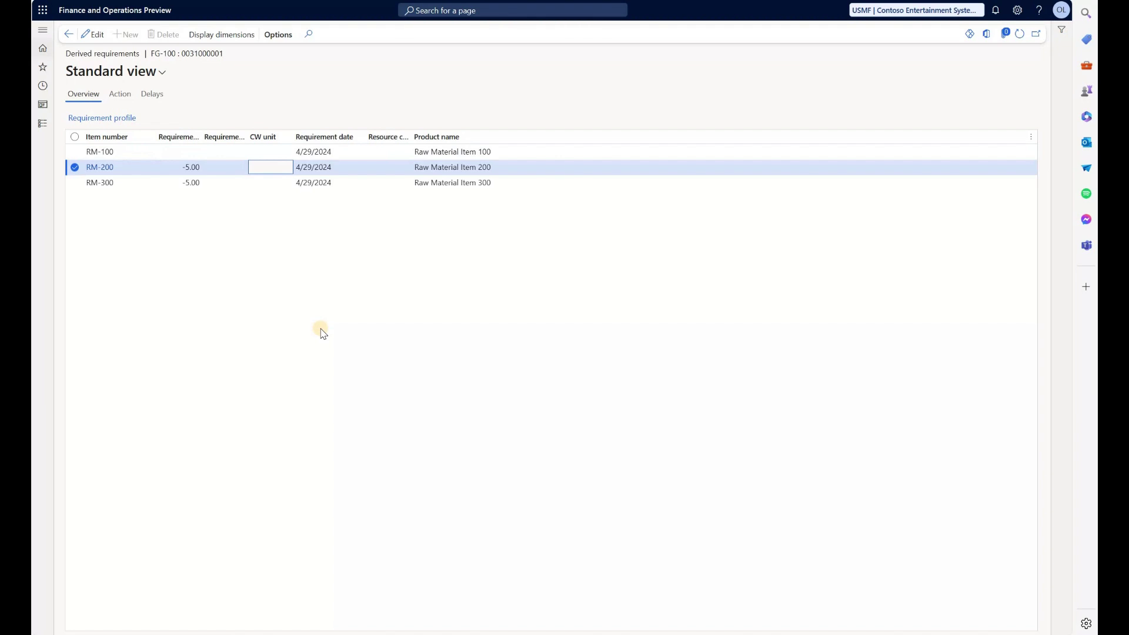
pyautogui.click(281, 152)
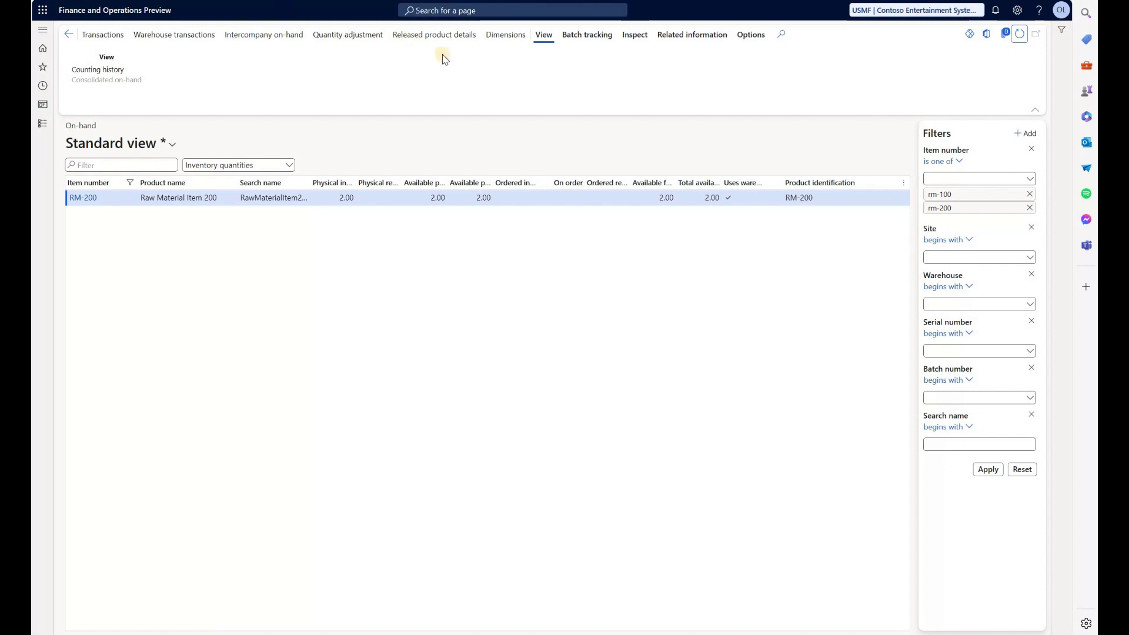
# Refresh the DynPlan planned orders and review the FG-100 batch order and the RM-300 and RM-100 purchase orders
pyautogui.click(1022, 37)
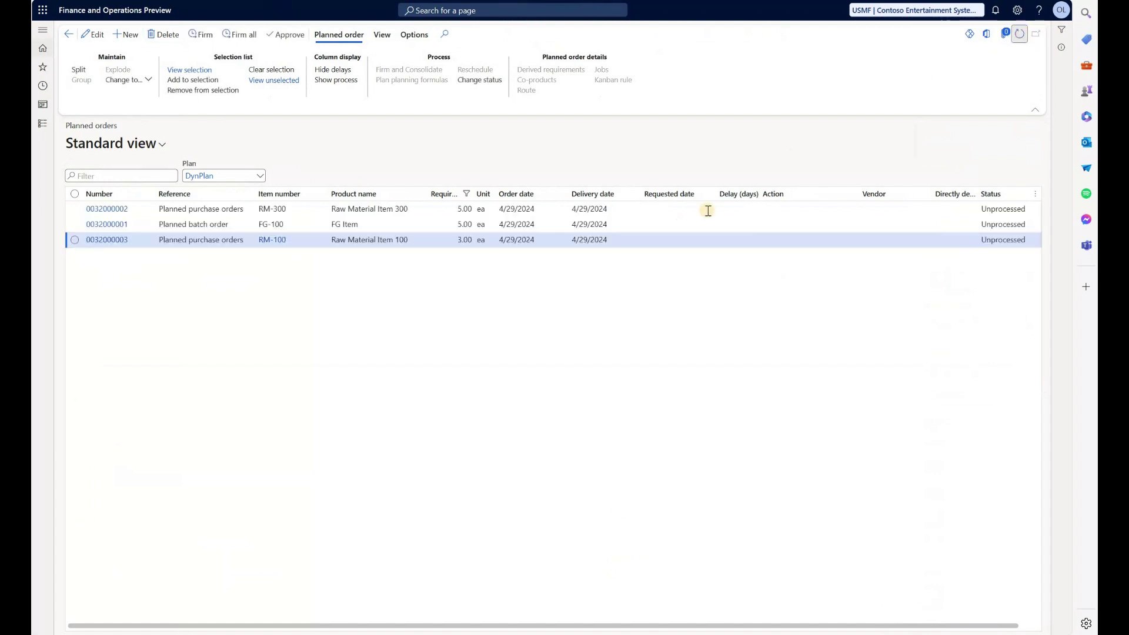
pyautogui.click(393, 225)
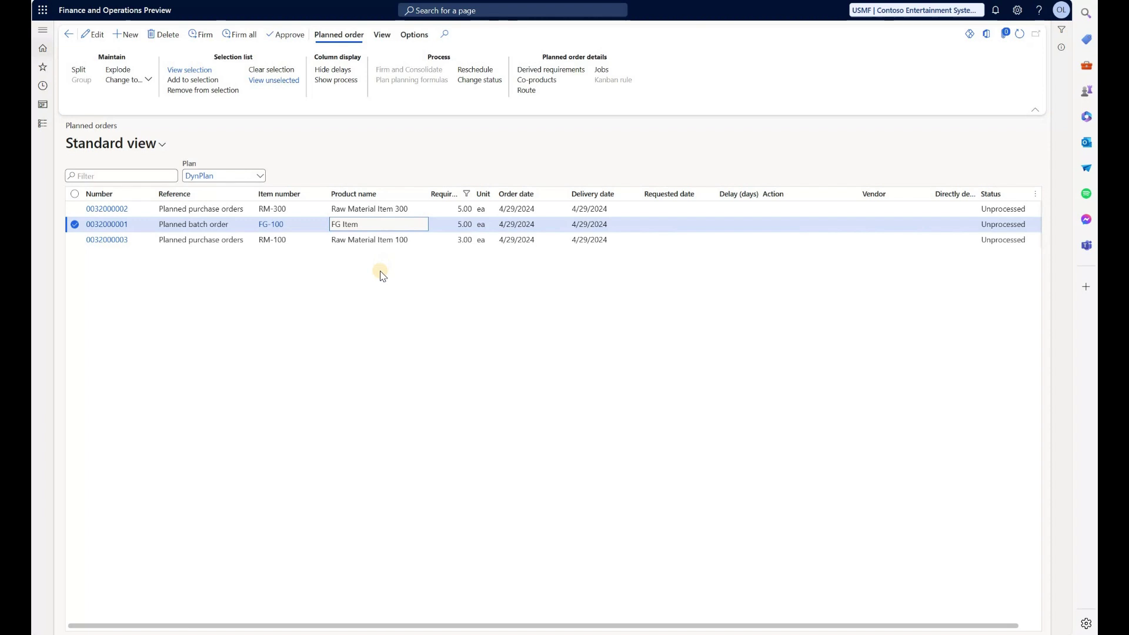
pyautogui.click(379, 211)
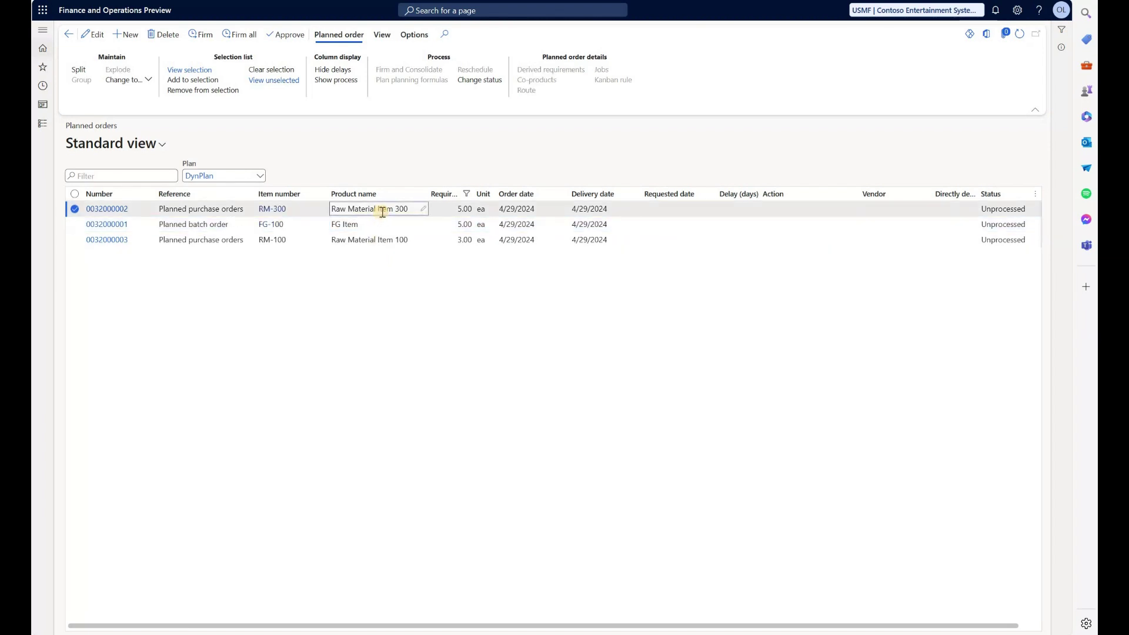
pyautogui.click(377, 240)
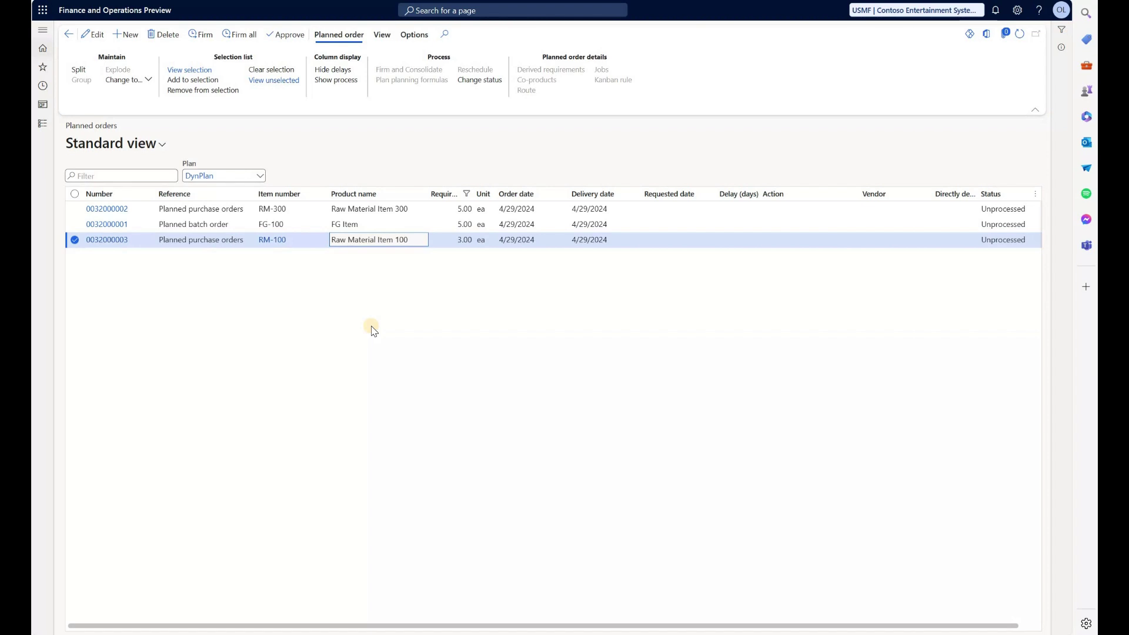
# Open the FG-100 batch order's derived requirements and compare the required quantities of RM-100 and RM-200
pyautogui.click(397, 229)
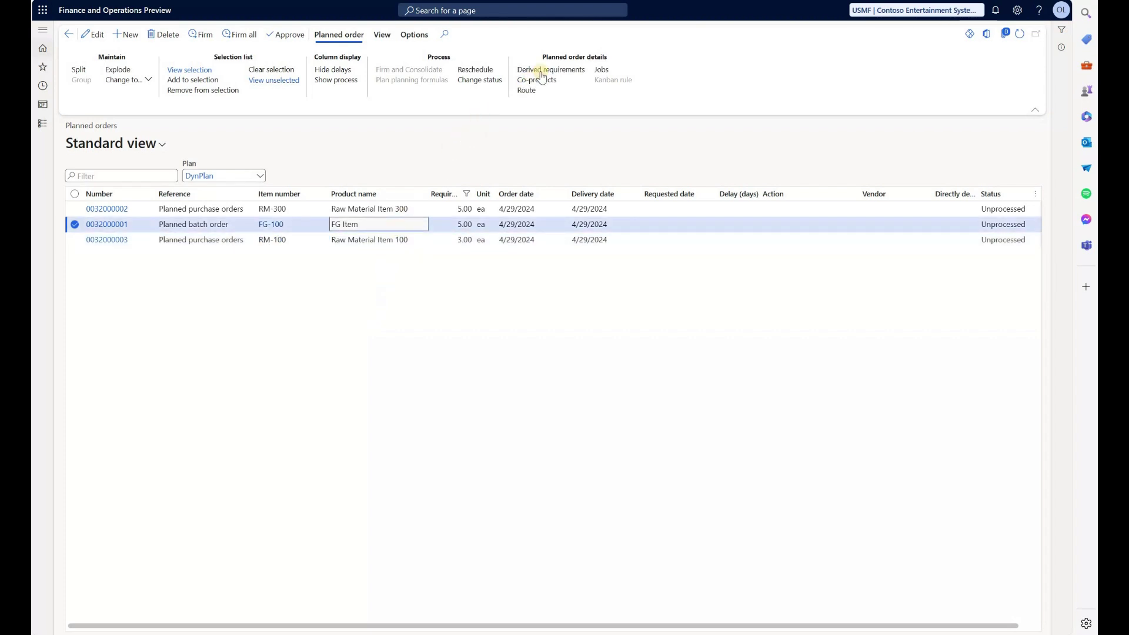
pyautogui.click(547, 71)
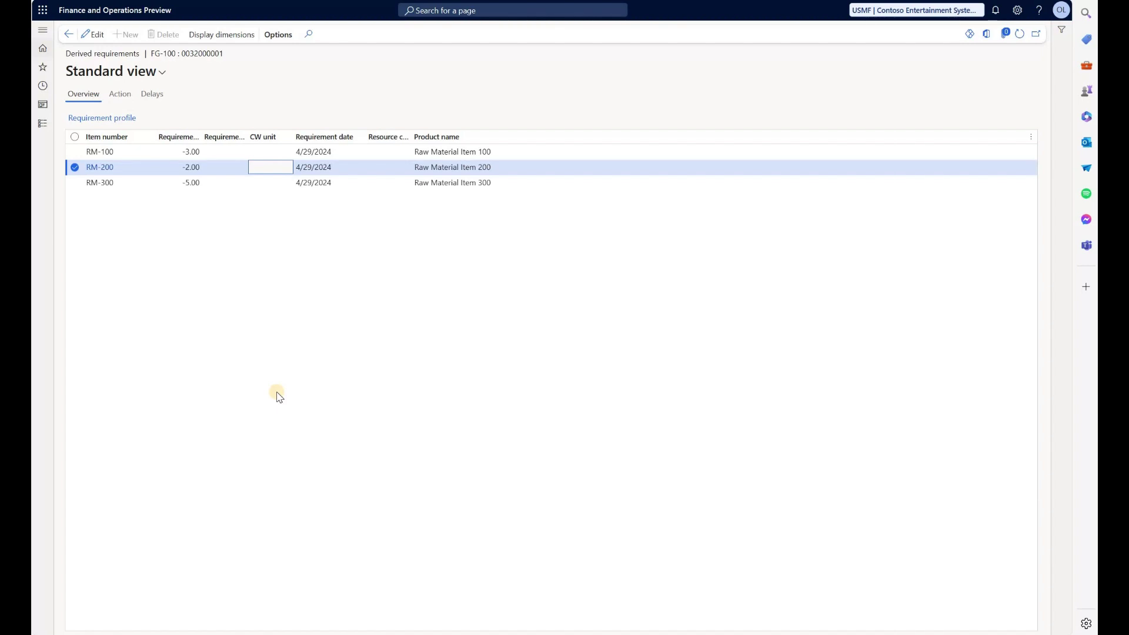
pyautogui.click(453, 152)
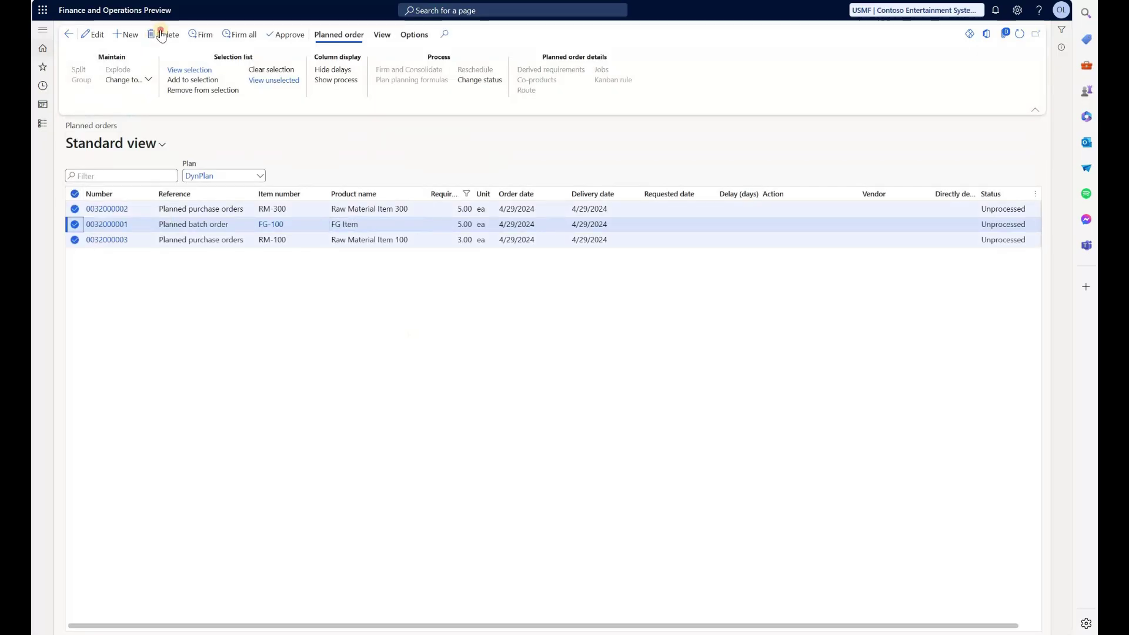
# Delete all the DynPlan planned orders, including the RM-100 purchase order
pyautogui.click(158, 35)
pyautogui.click(667, 287)
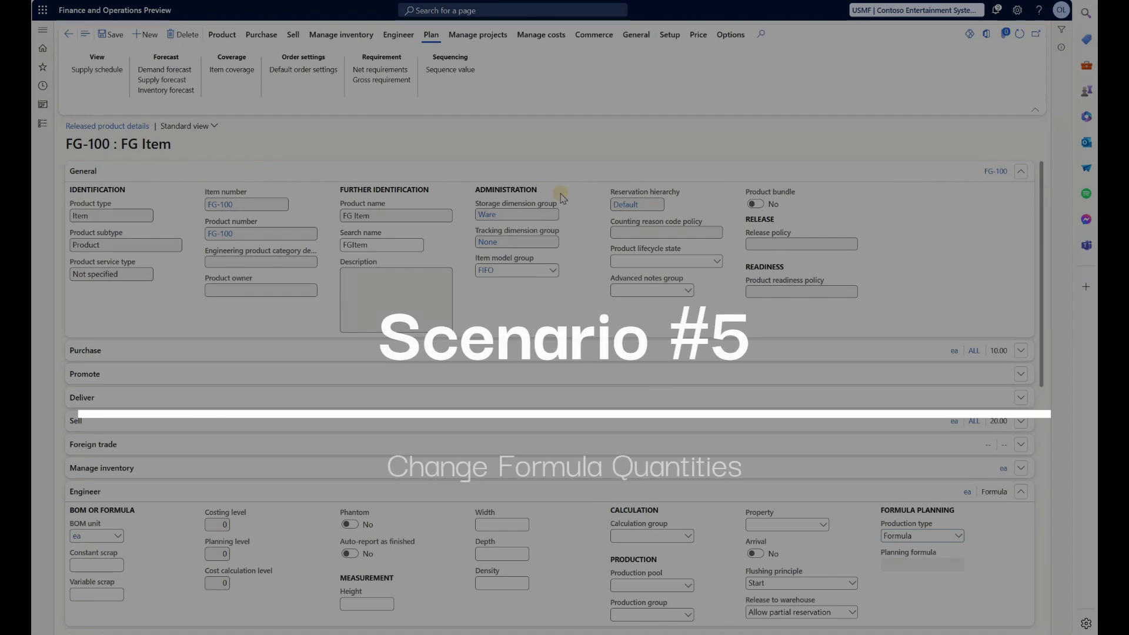
# Open the formula version of FG-100 and set the line quantities to 0 for RM-100 and 1 for RM-200
pyautogui.click(407, 38)
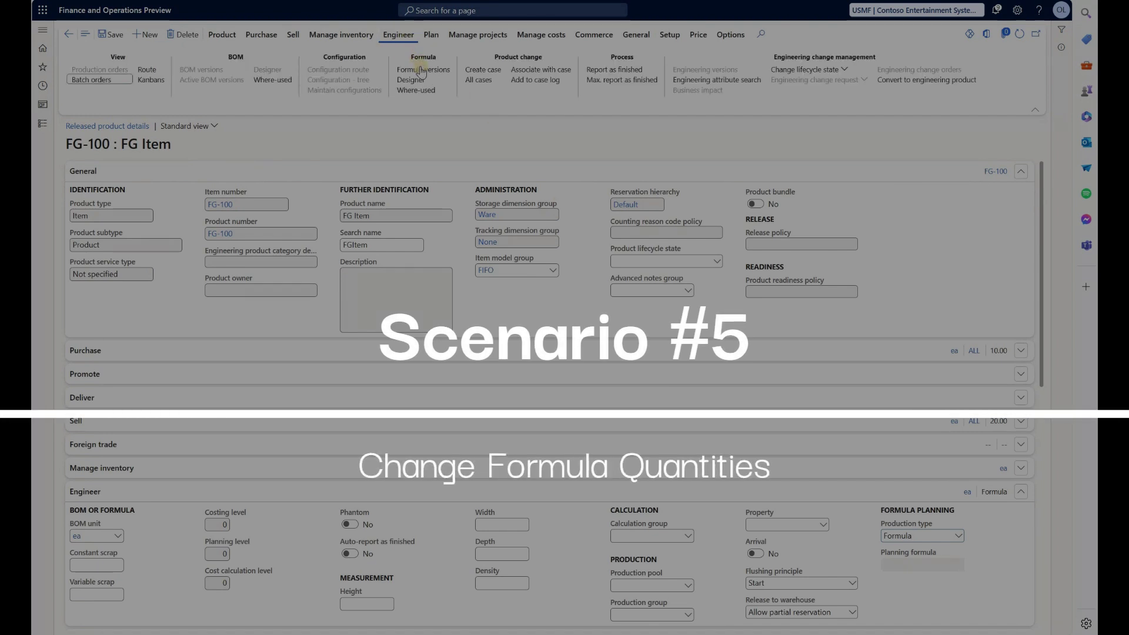
pyautogui.click(422, 72)
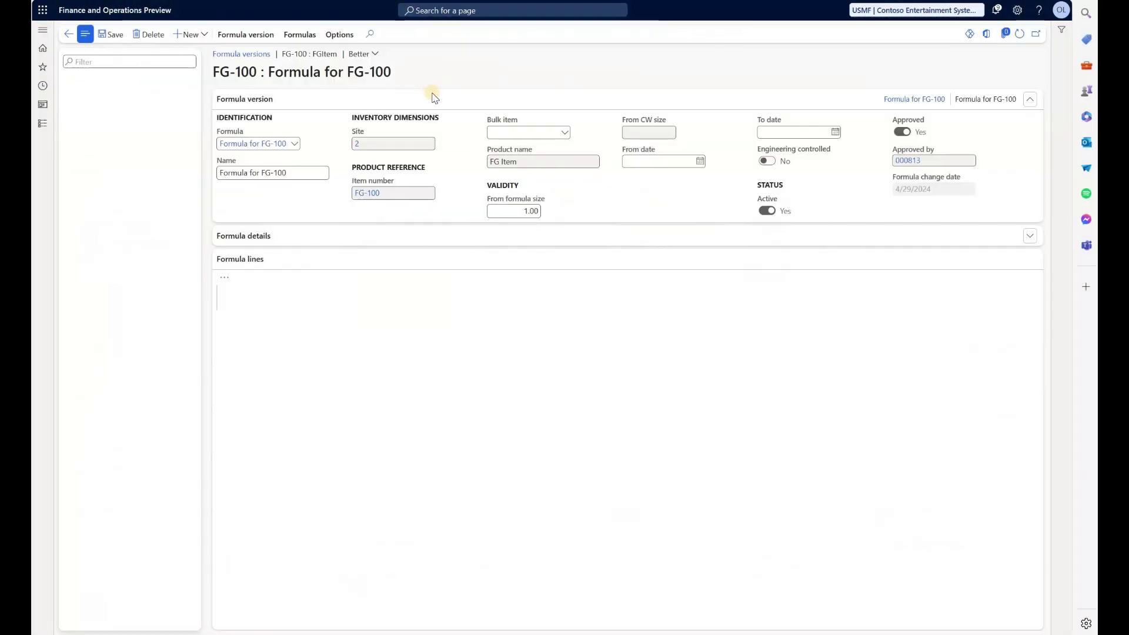
pyautogui.click(795, 405)
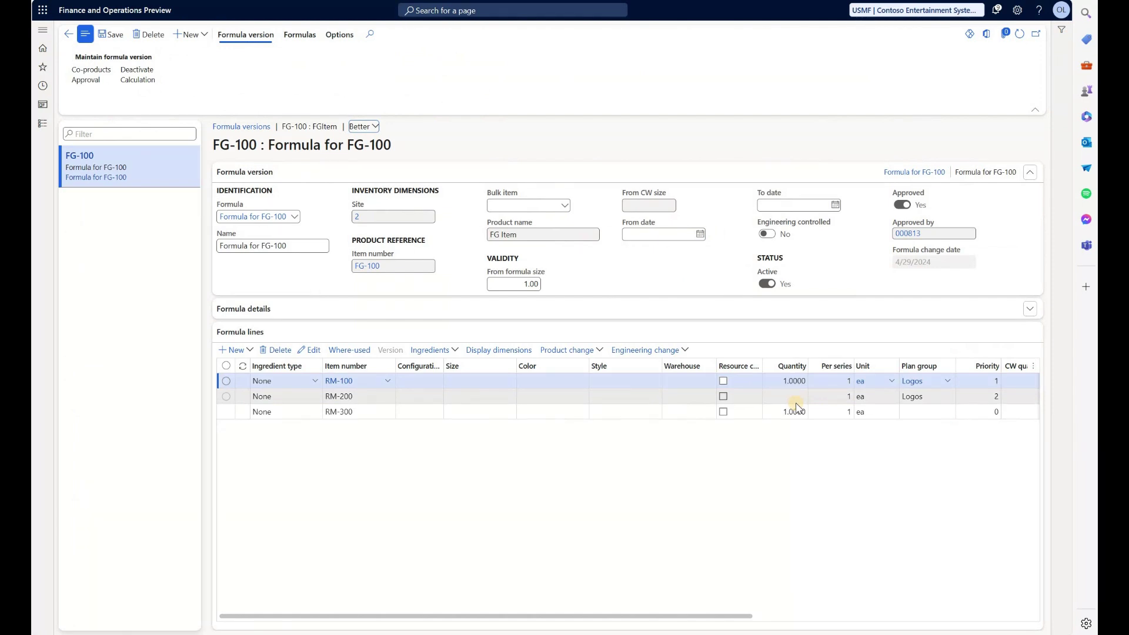
pyautogui.click(791, 381)
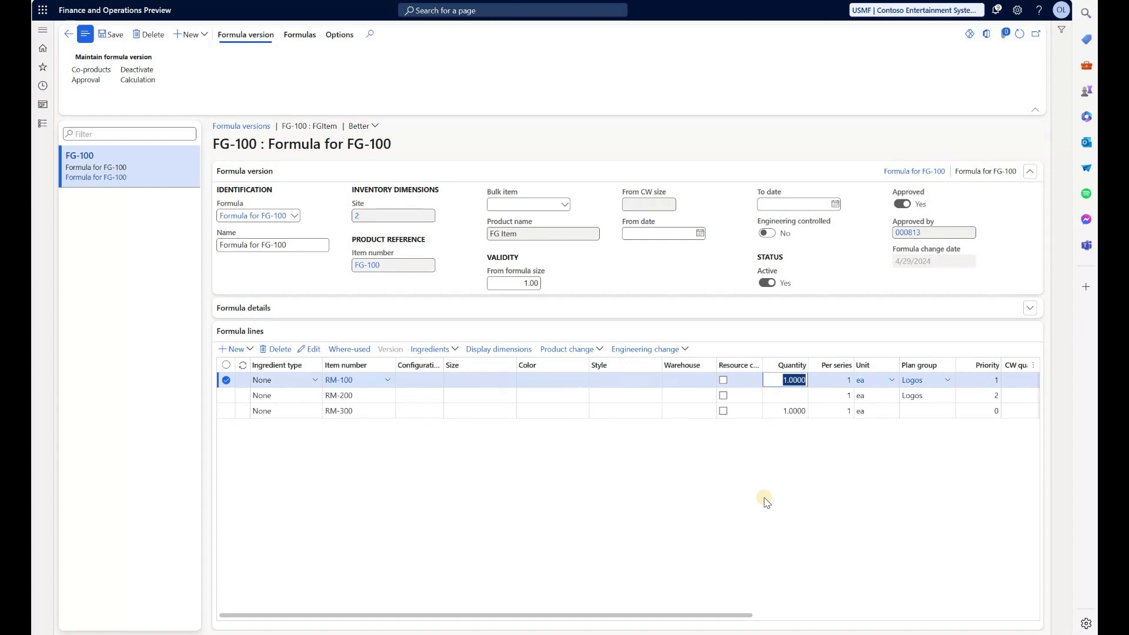
pyautogui.write('0')
pyautogui.press('Down')
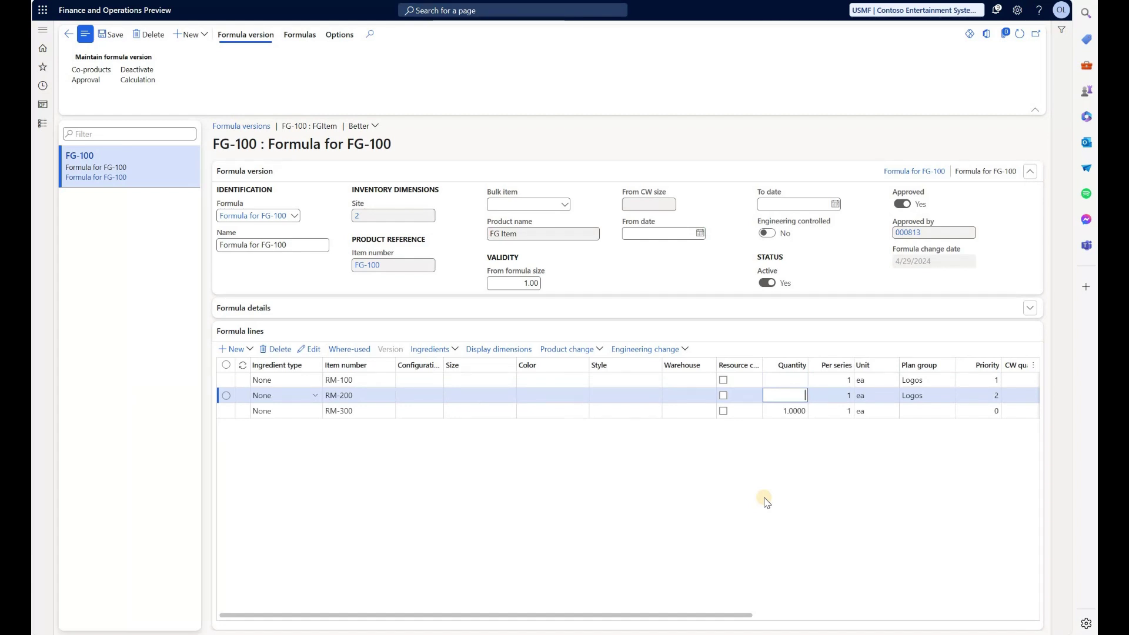
pyautogui.write('1')
pyautogui.press('Up')
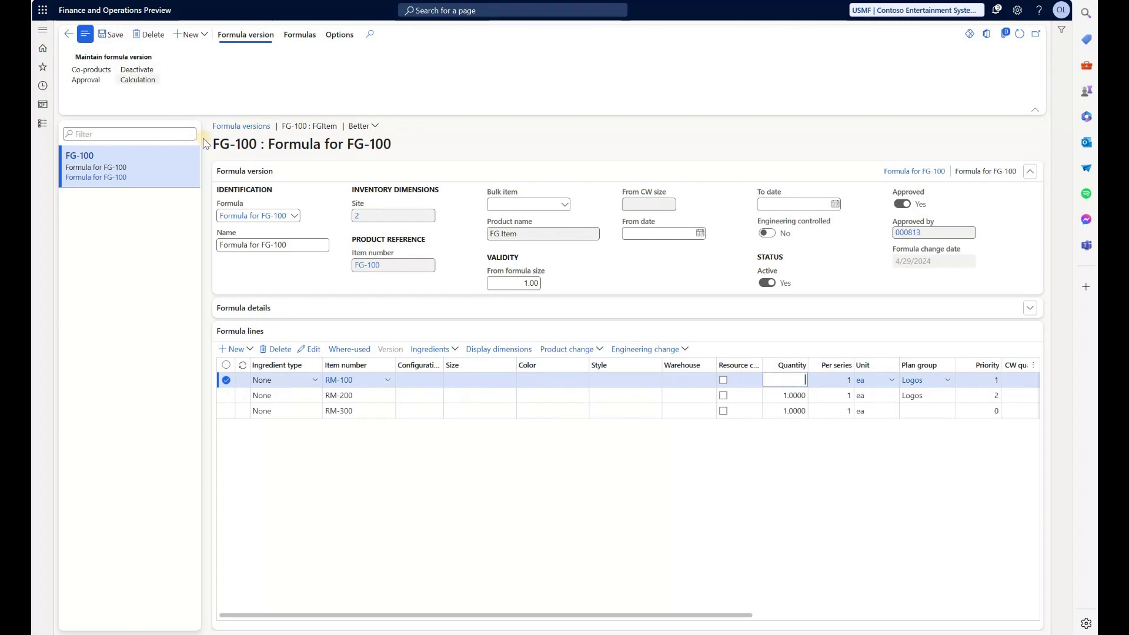
pyautogui.press('Escape')
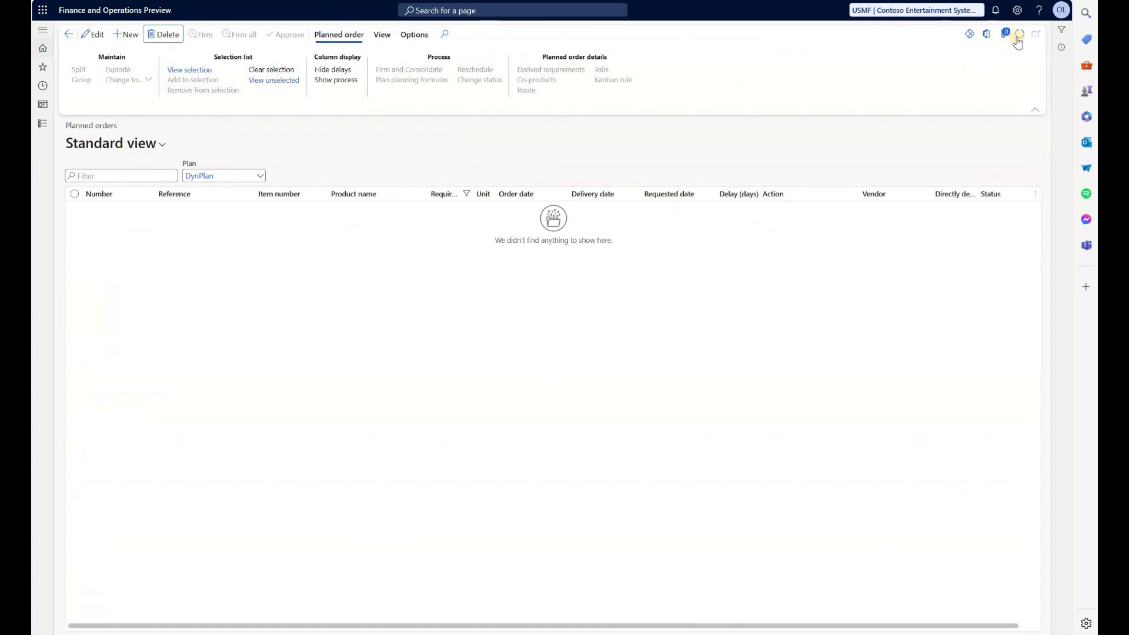
# Refresh the DynPlan planned orders, review the RM-200 purchase order, and examine the derived requirements of the FG-100 batch order
pyautogui.click(1019, 37)
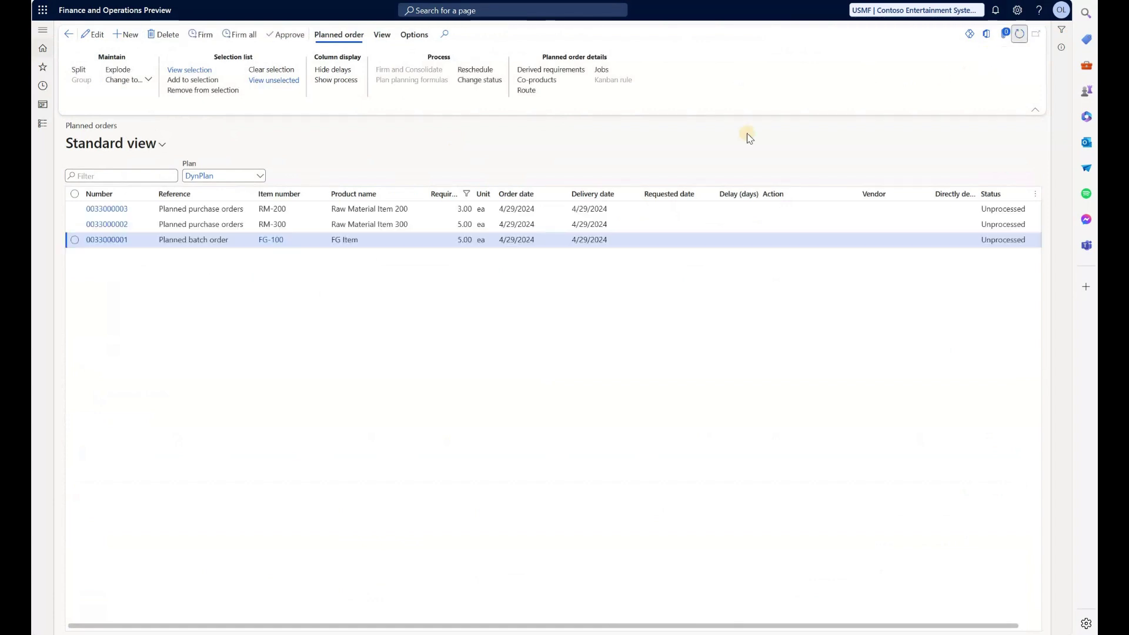
pyautogui.click(368, 209)
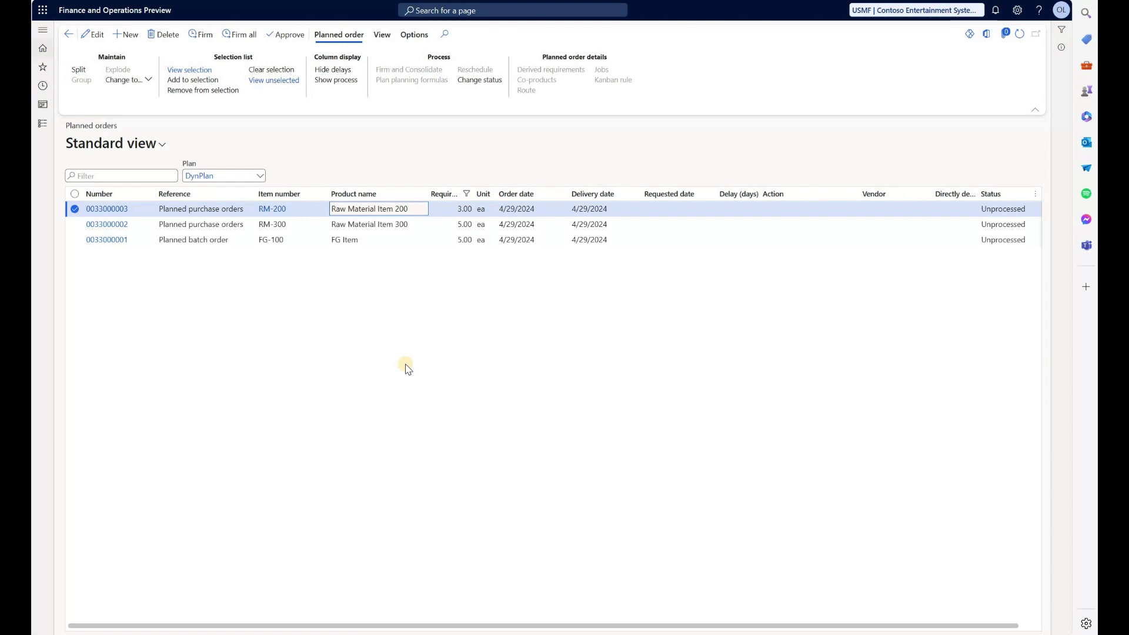
pyautogui.click(380, 237)
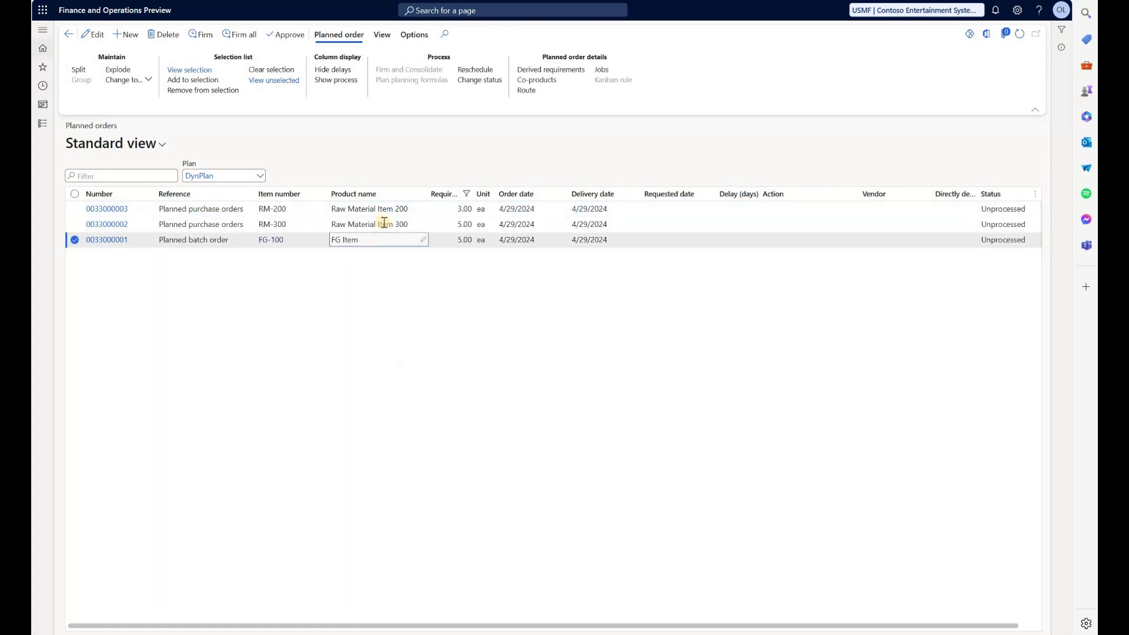
pyautogui.click(546, 70)
pyautogui.click(226, 170)
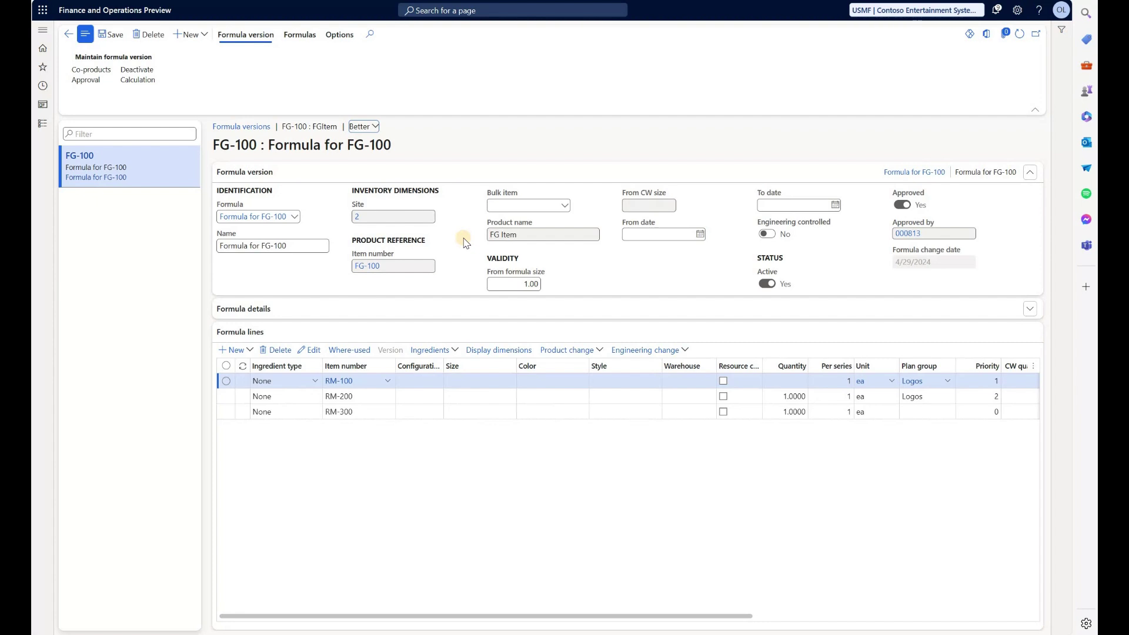
# In the FG-100 formula lines, clear the RM-200 quantity and set the RM-100 quantity to 1
pyautogui.click(802, 395)
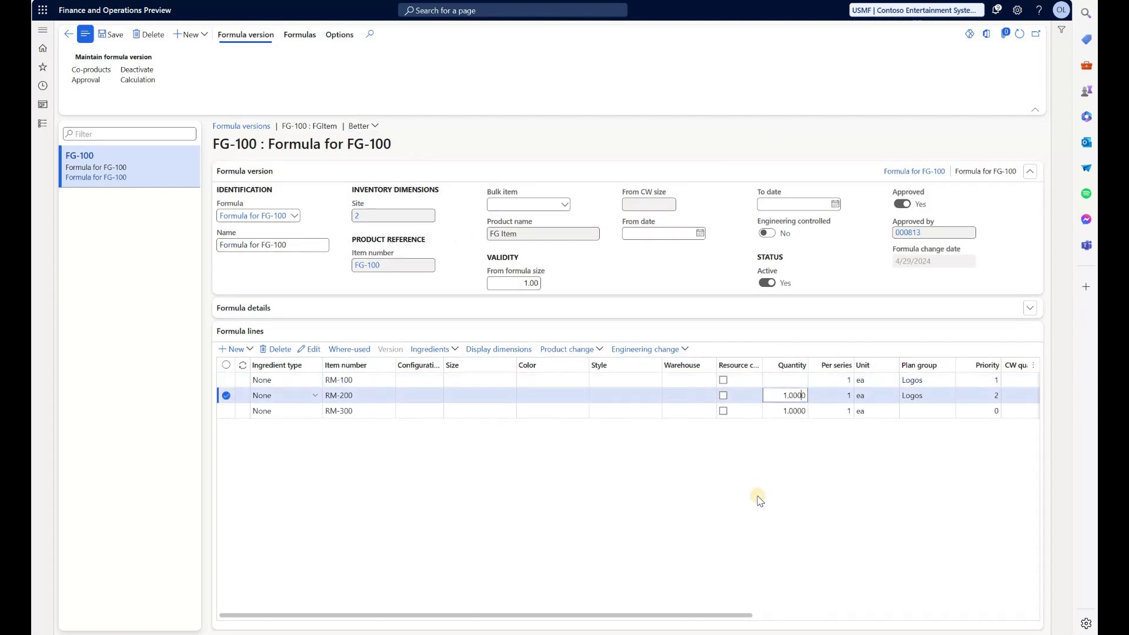
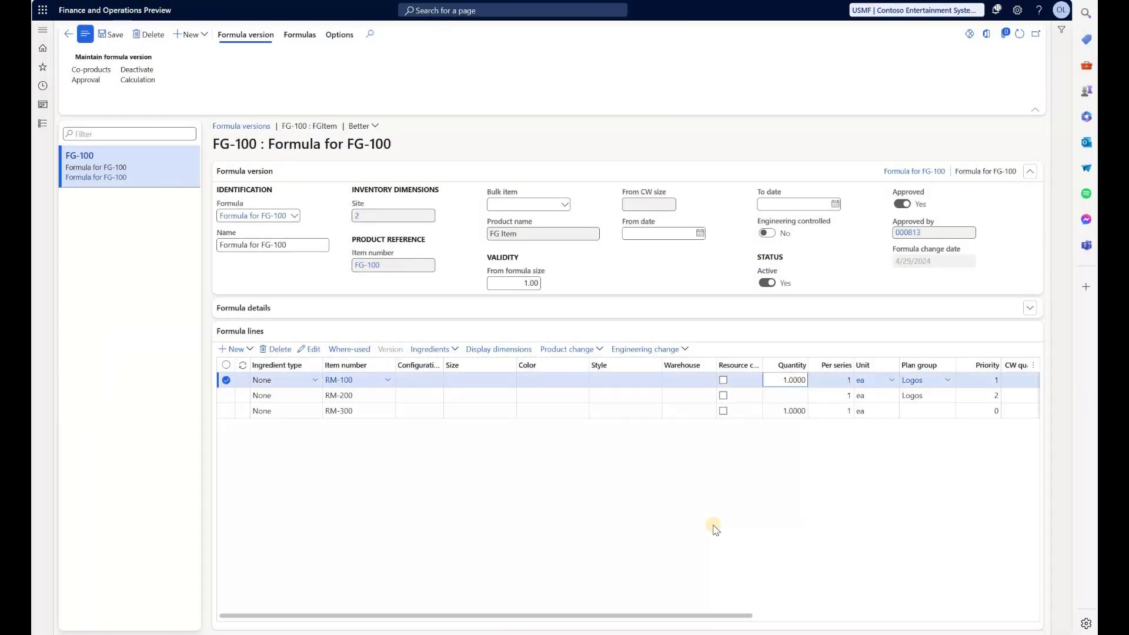
pyautogui.click(786, 395)
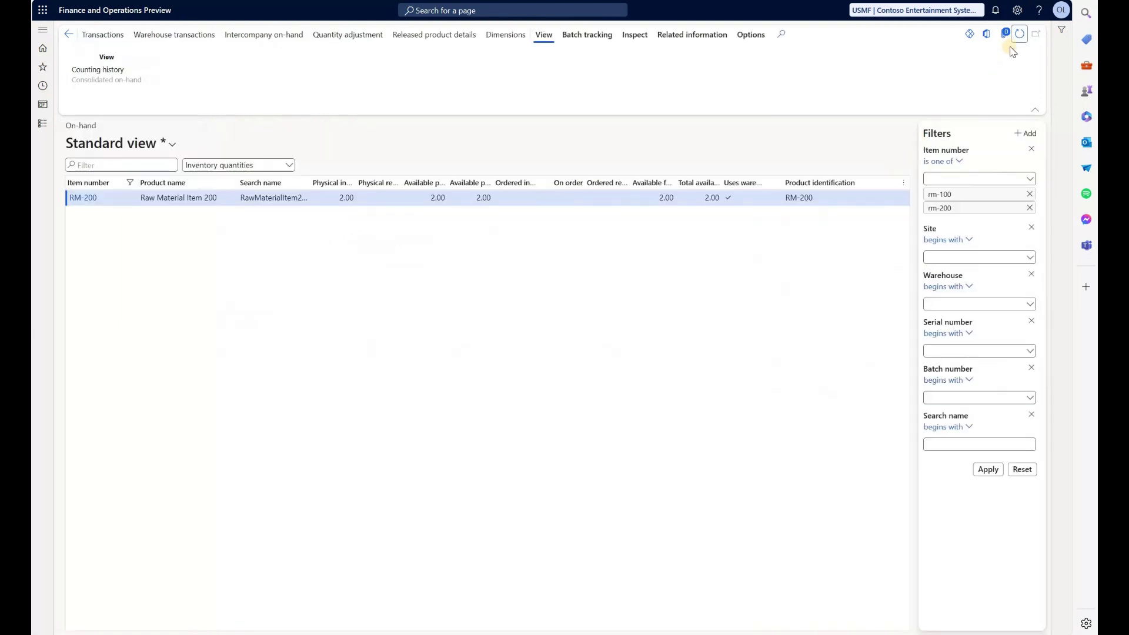
# Refresh the on-hand list filtered to RM-100 and RM-200 to check the available inventory
pyautogui.click(1019, 34)
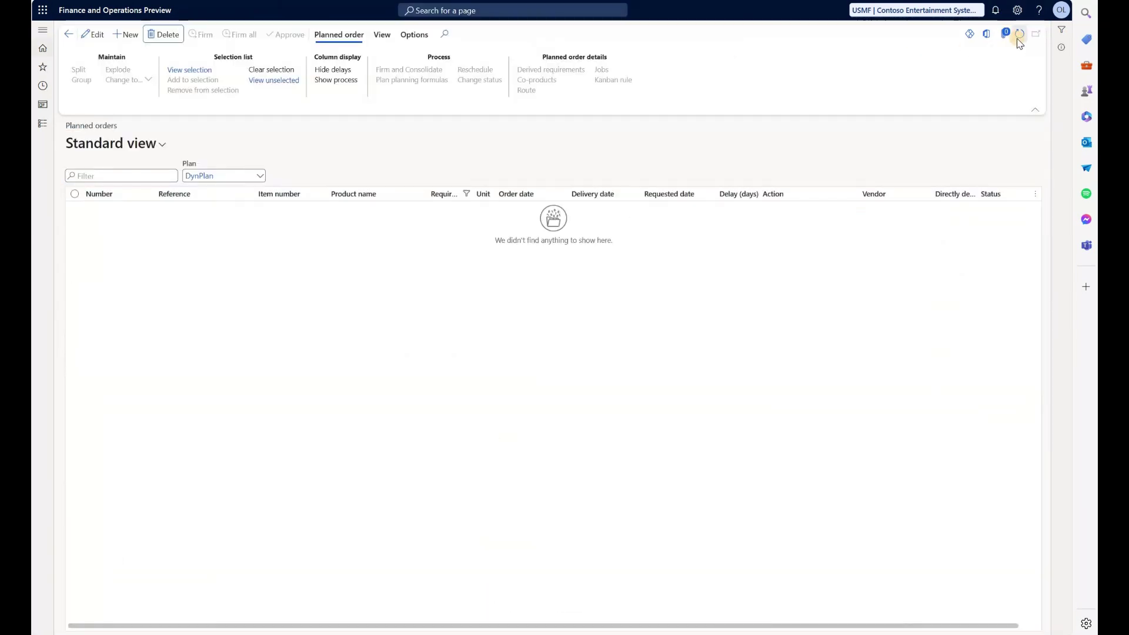
# Refresh the DynPlan planned orders, review the RM-100 purchase order, and examine the derived RM-100 and RM-200 requirements of the FG-100 batch order
pyautogui.click(1019, 34)
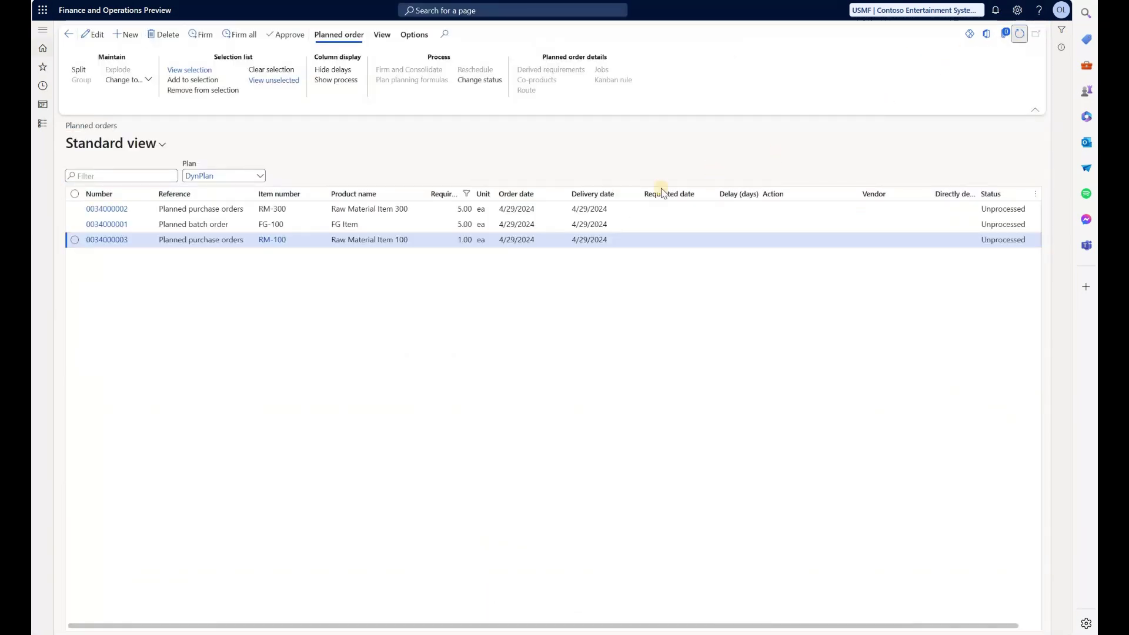
pyautogui.click(370, 240)
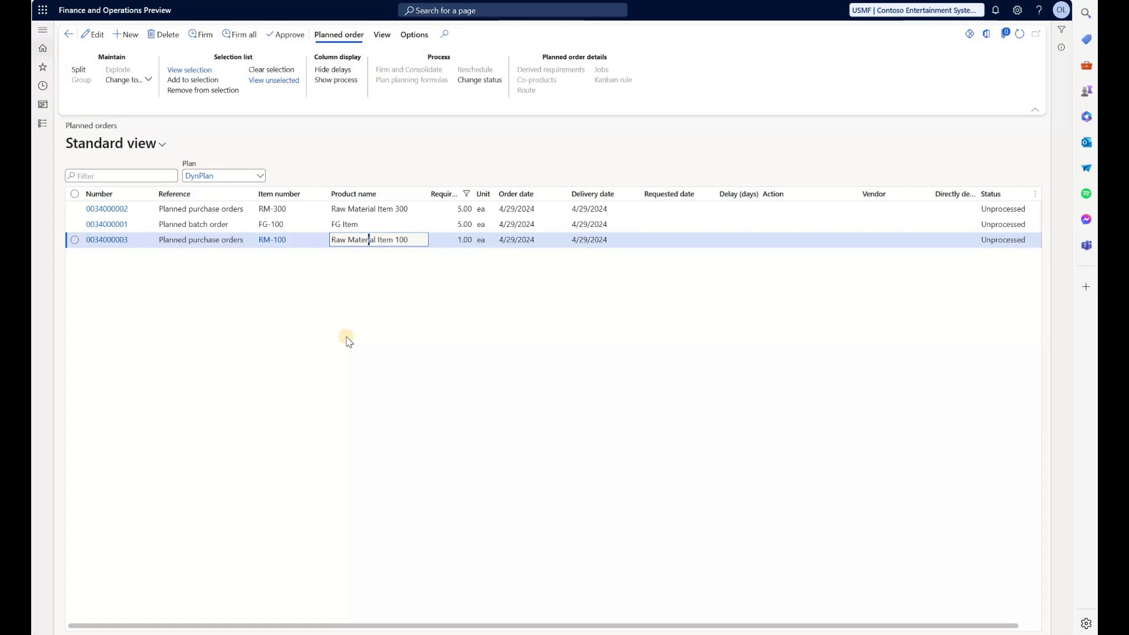
pyautogui.press('Up')
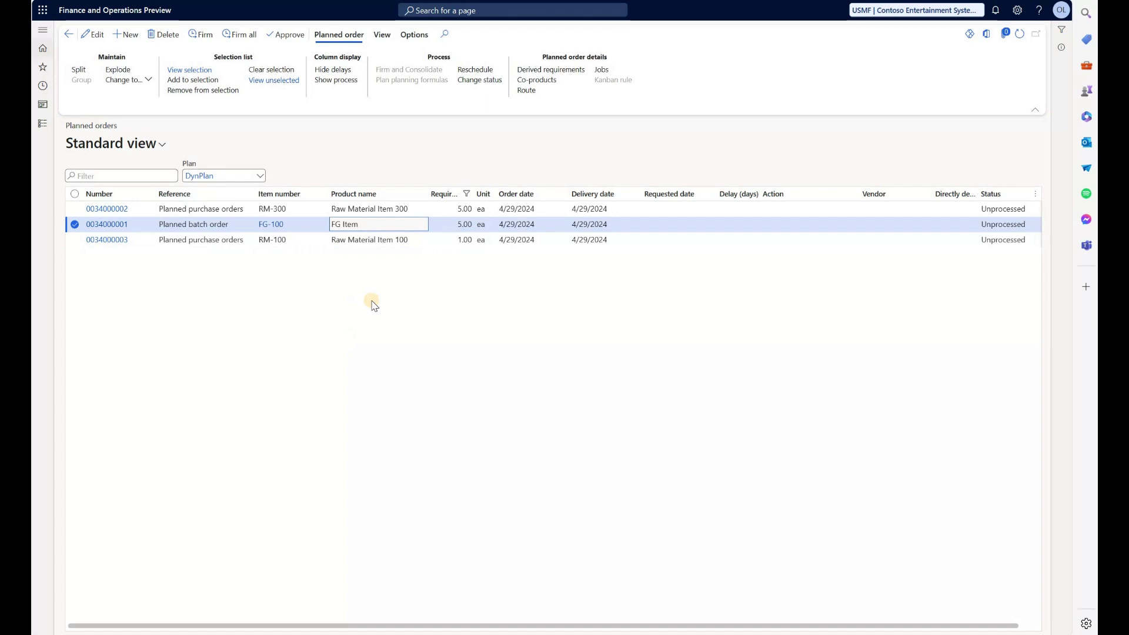
pyautogui.click(542, 73)
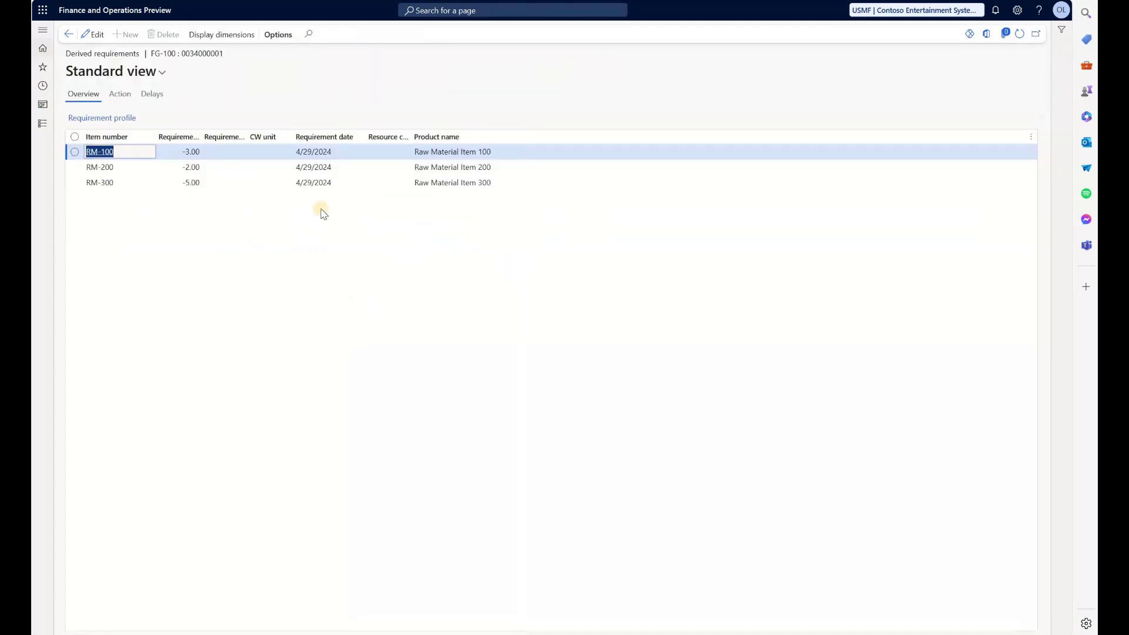
pyautogui.press('Down')
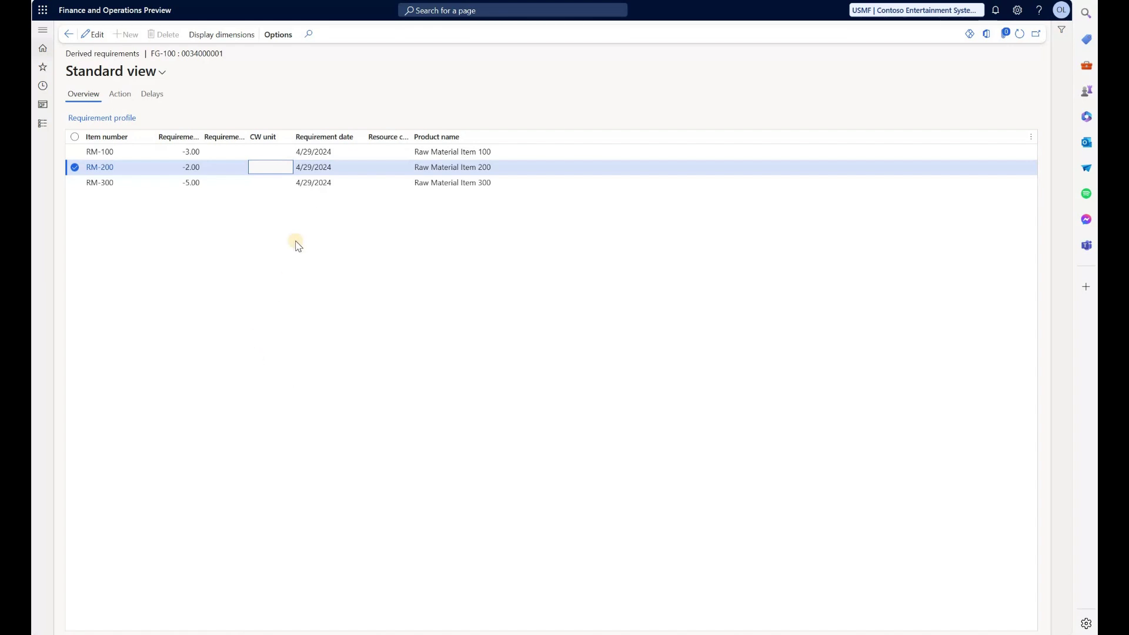
pyautogui.click(323, 153)
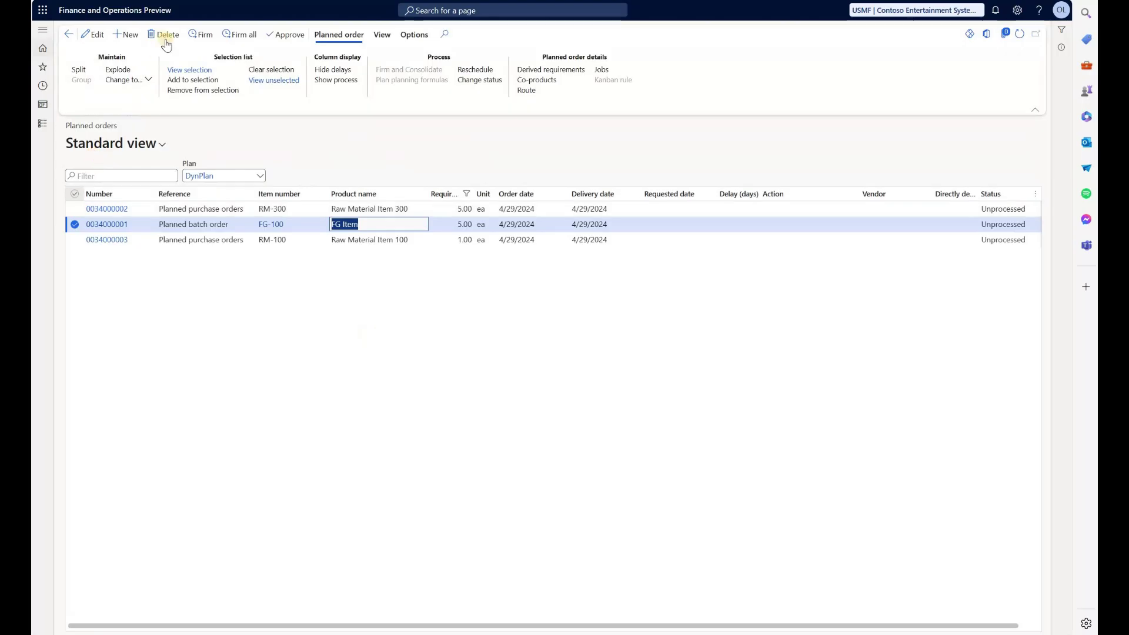
# Delete all planned orders in the DynPlan plan
pyautogui.click(74, 194)
pyautogui.click(163, 34)
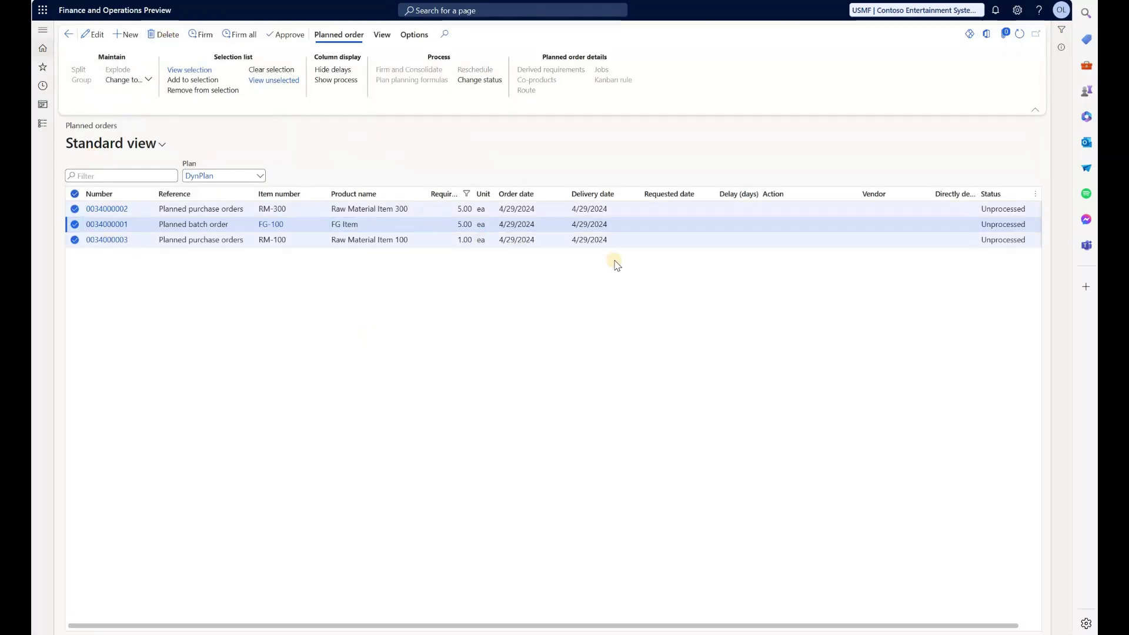
pyautogui.click(666, 288)
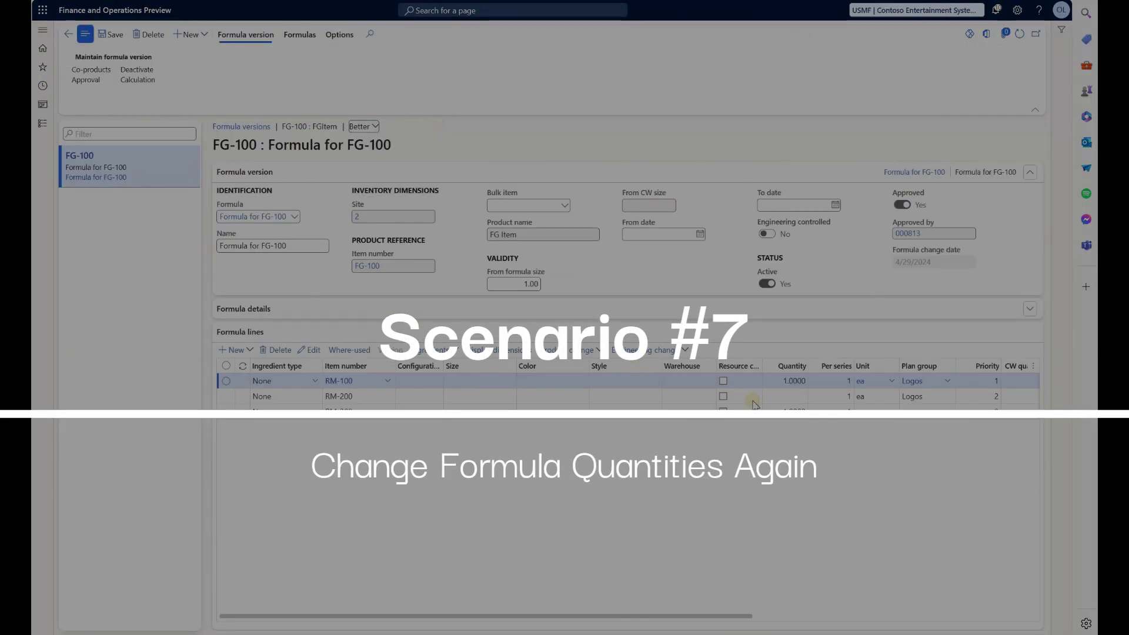
# In the FG-100 formula lines, set the RM-200 quantity to 1, keeping 1 for RM-100
pyautogui.click(793, 396)
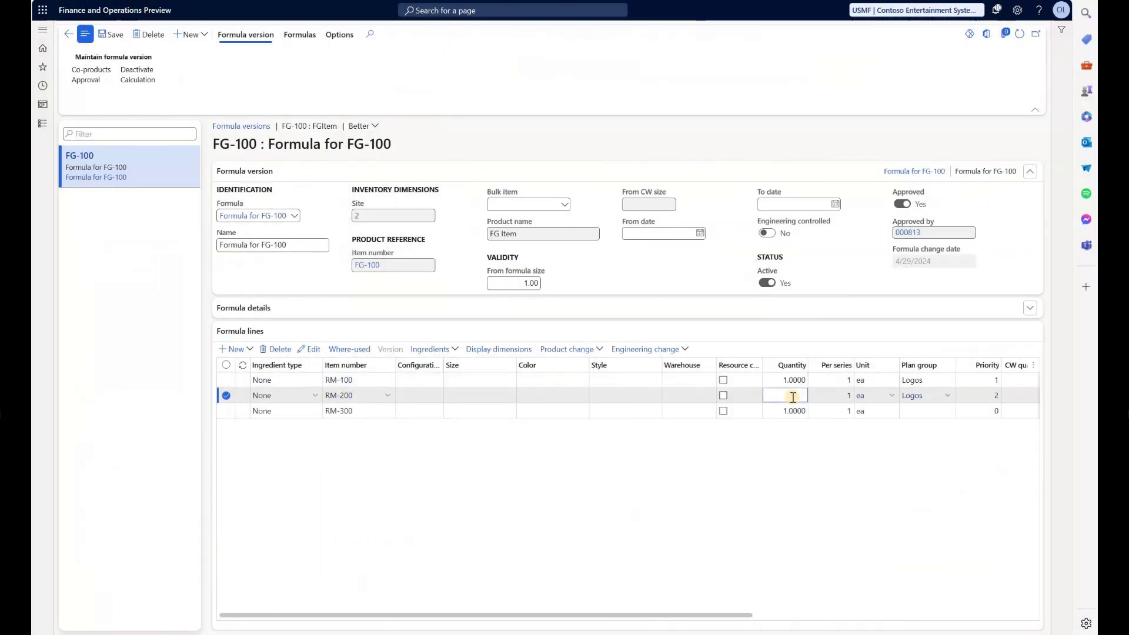
pyautogui.write('1')
pyautogui.press('Up')
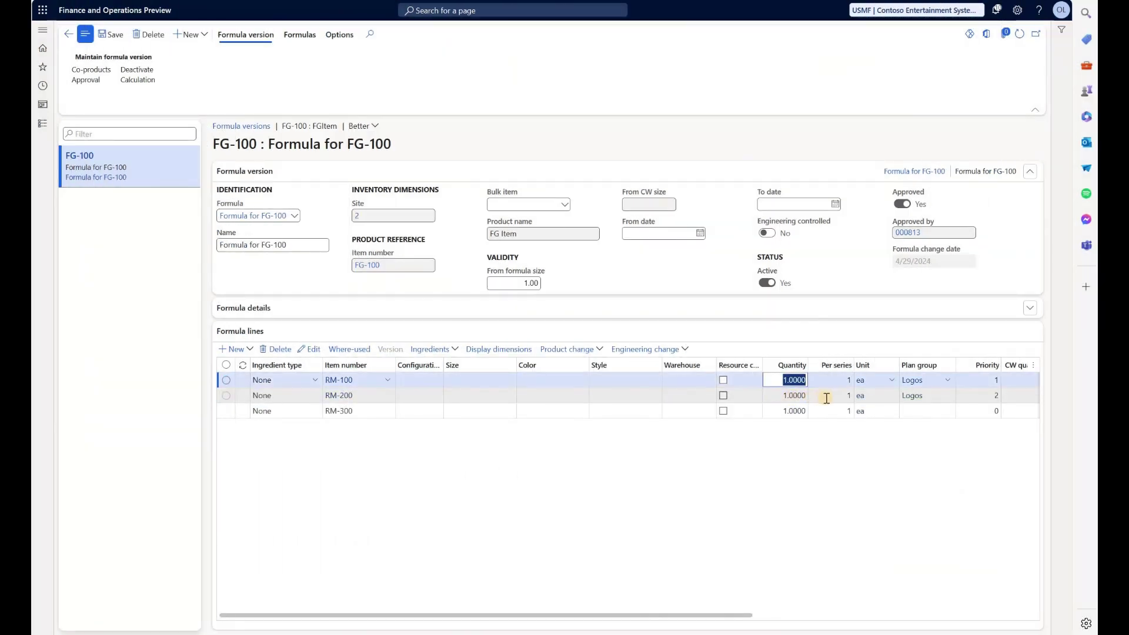
pyautogui.click(831, 397)
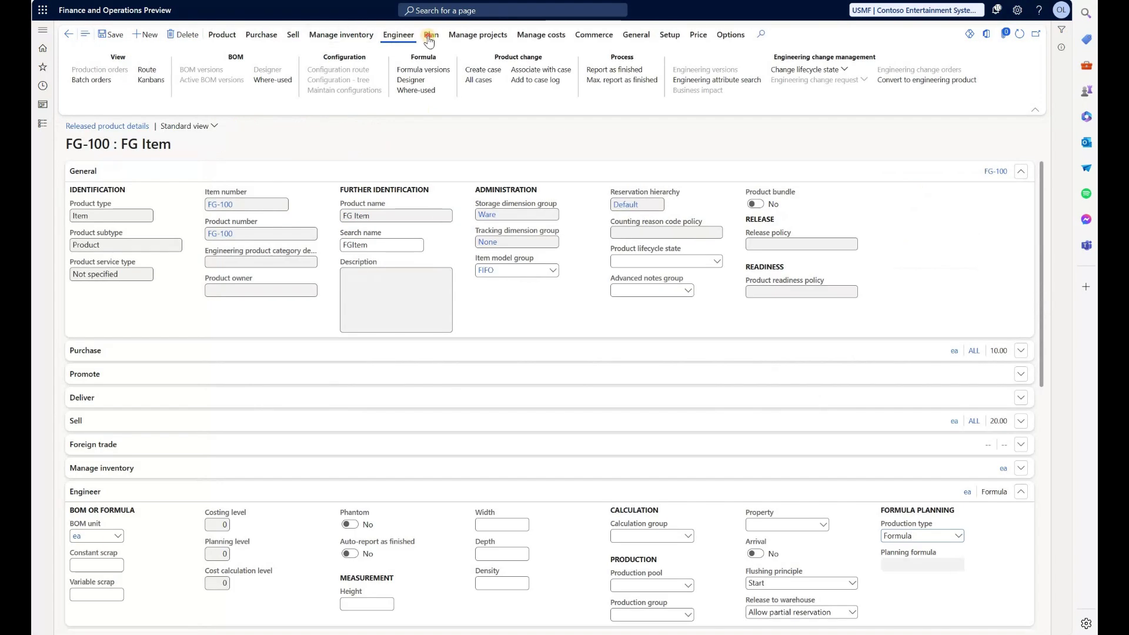
# Open the planning functions of FG-100 and examine the derived RM-200 and RM-100 requirements of its planned batch order in DynPlan
pyautogui.click(431, 35)
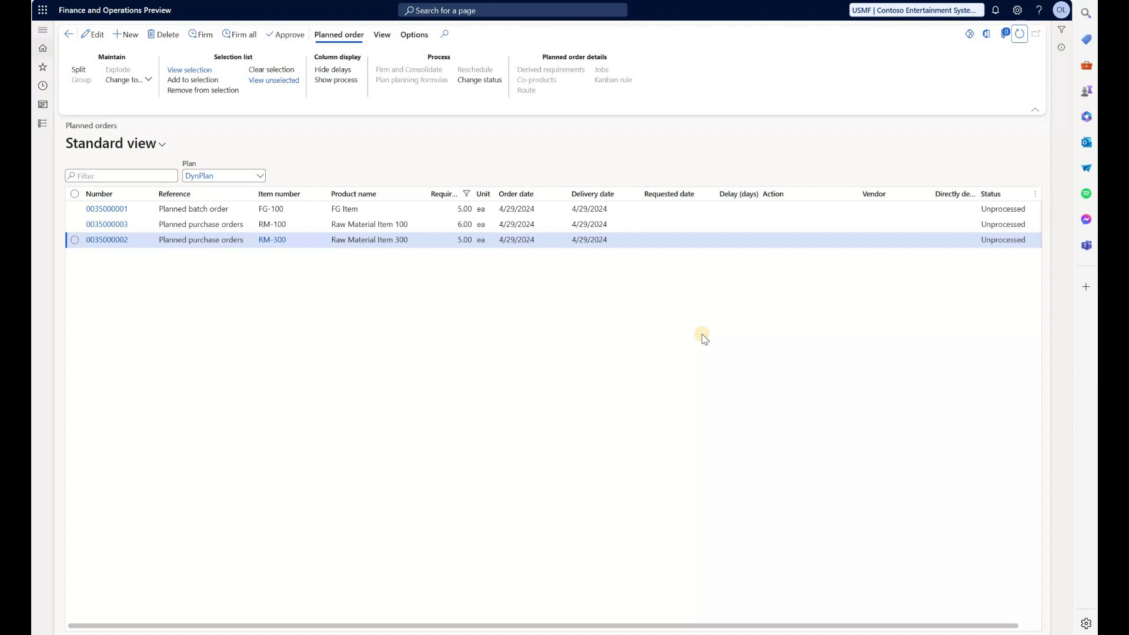
pyautogui.click(353, 209)
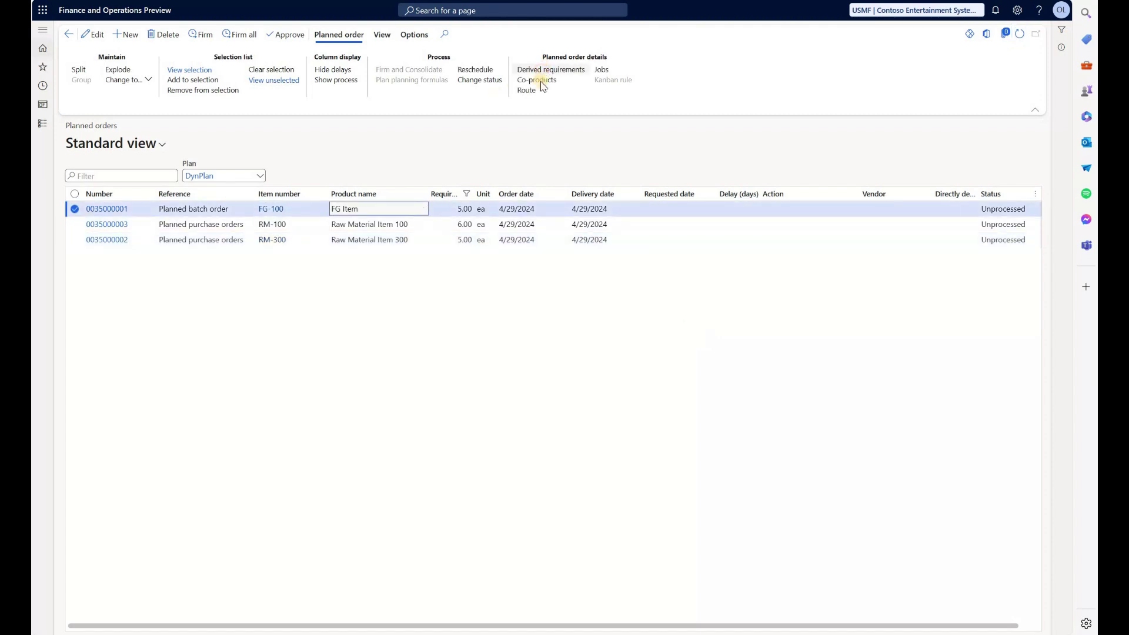
pyautogui.click(271, 167)
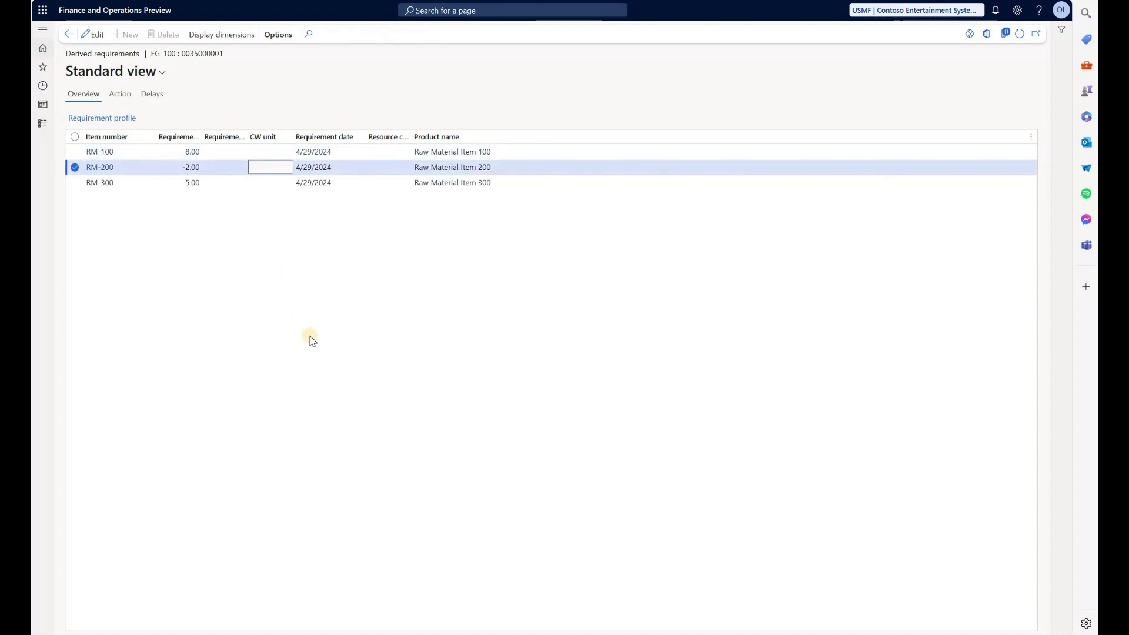
pyautogui.click(330, 152)
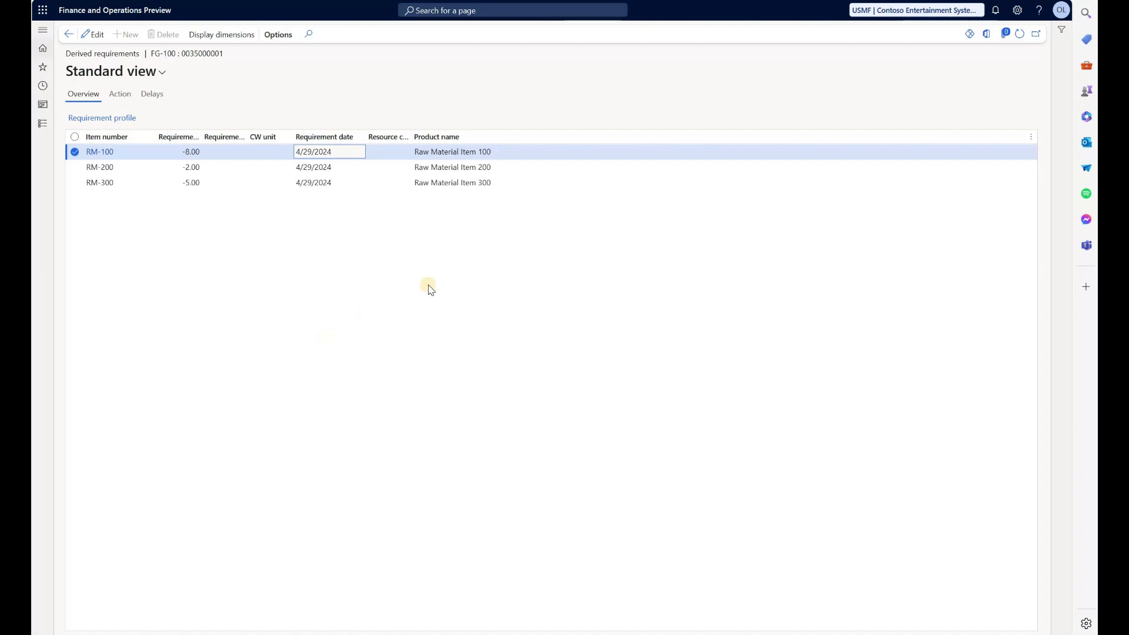
pyautogui.click(377, 228)
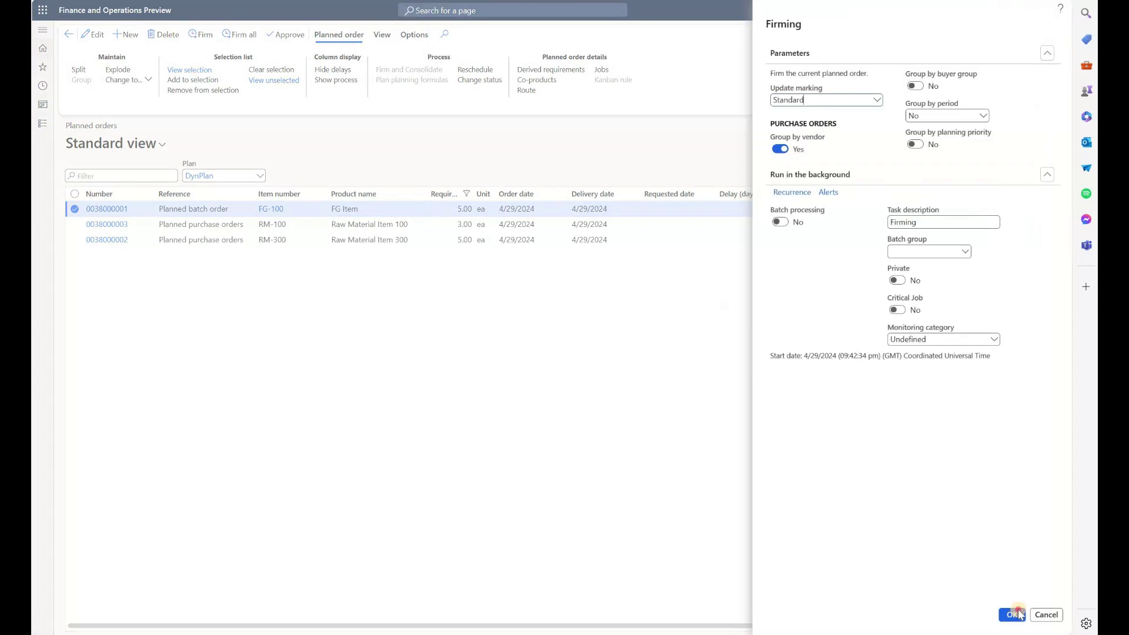
# Firm the planned FG-100 batch order with Standard update marking, and review the RM-200 line in the resulting batch order's formula
pyautogui.press('Return')
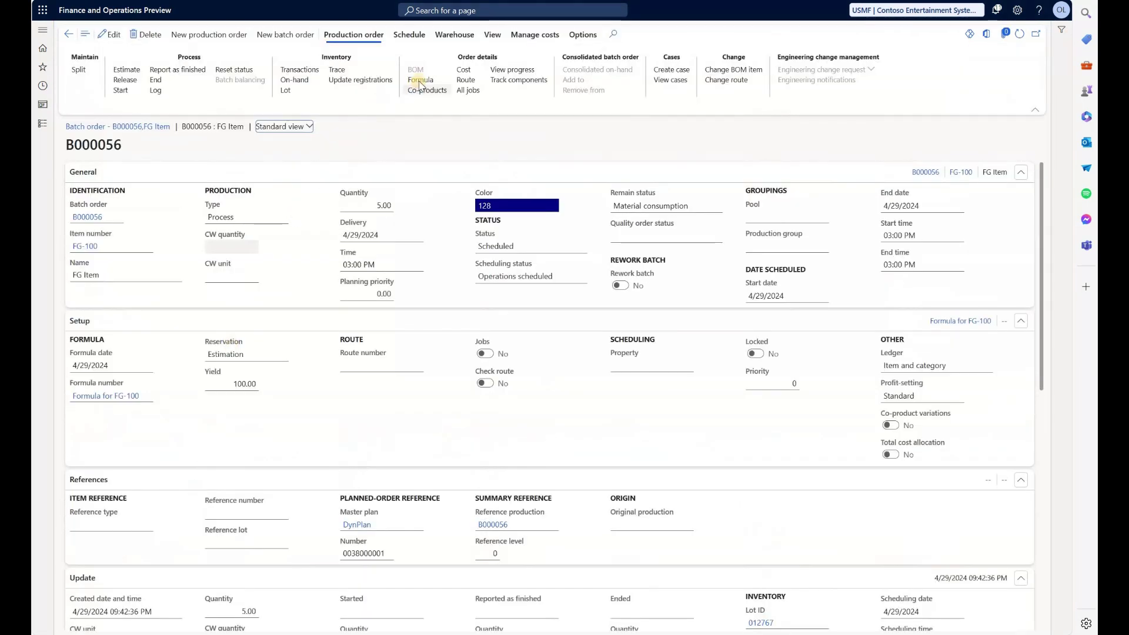
pyautogui.click(416, 82)
pyautogui.click(187, 214)
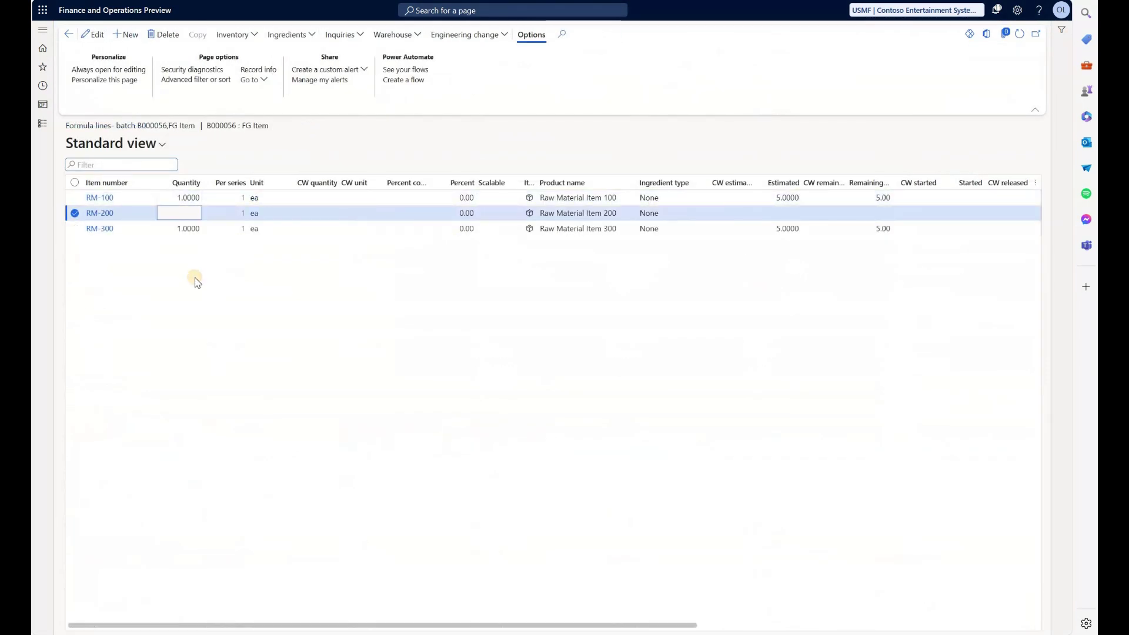